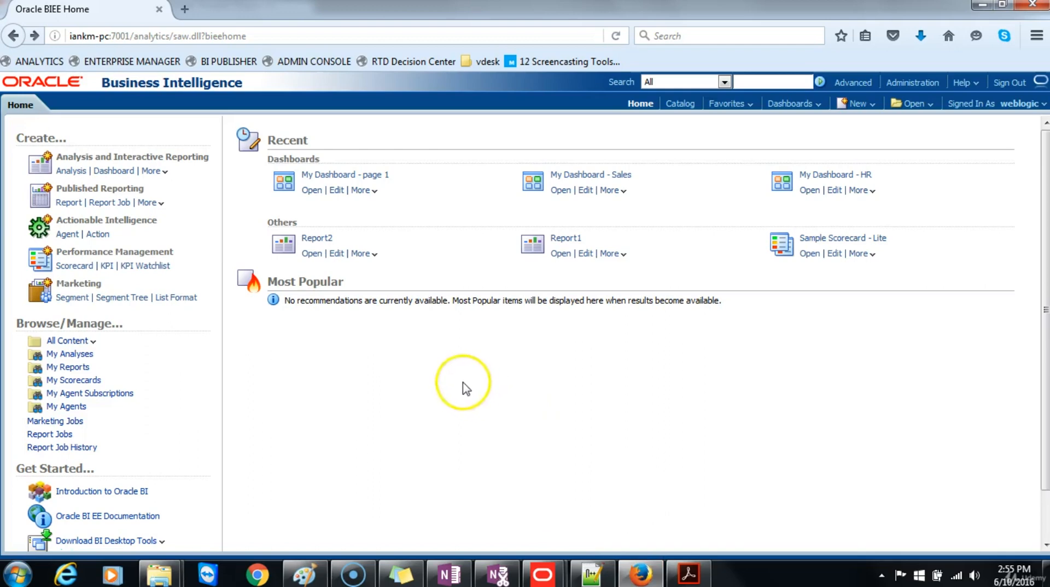
# - Start a new analysis on the Paint subject area and add the Greg_year column from the Time folder
pyautogui.click(71, 171)
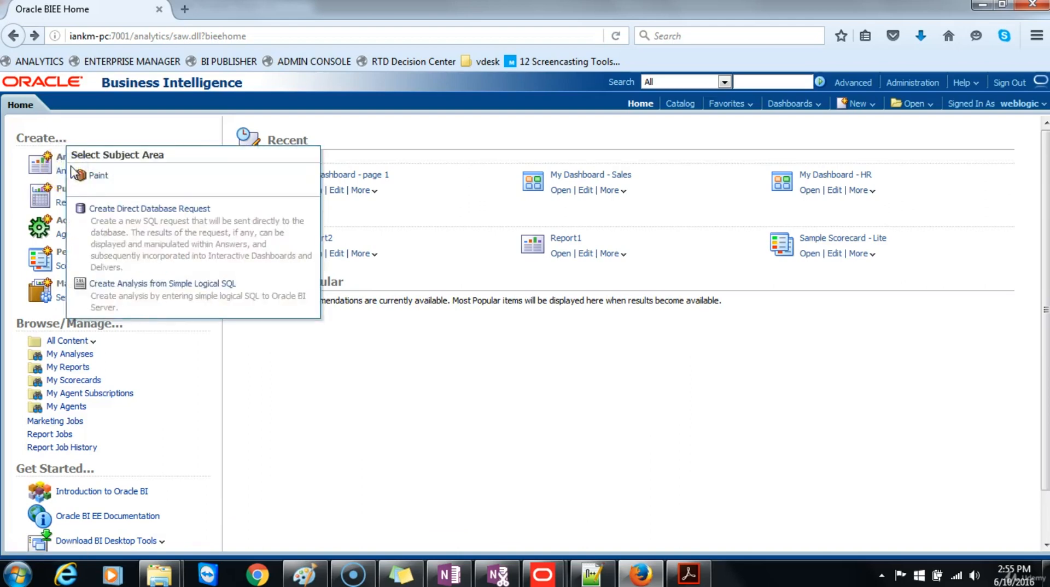
pyautogui.click(99, 177)
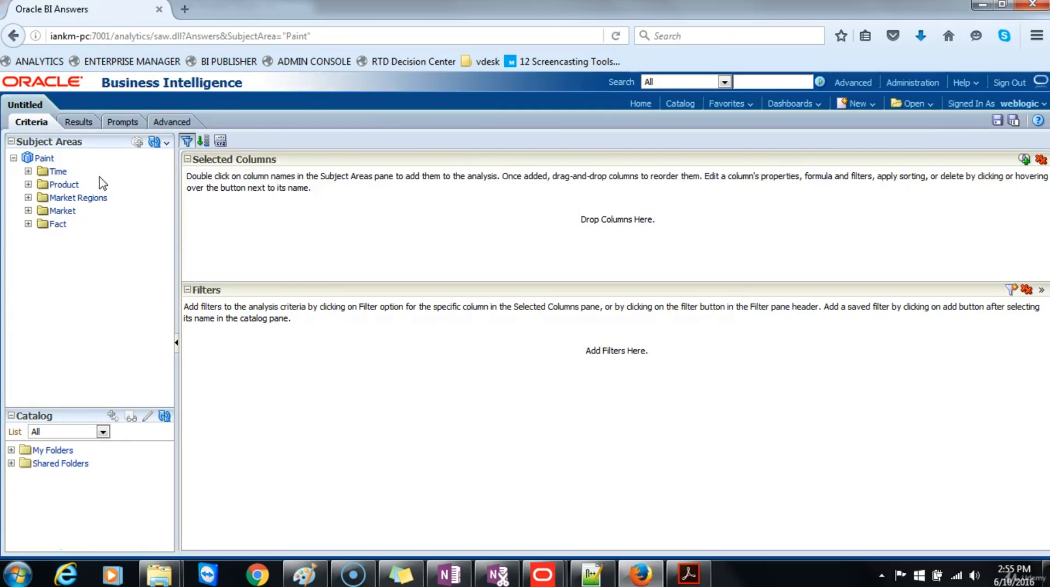
pyautogui.click(28, 172)
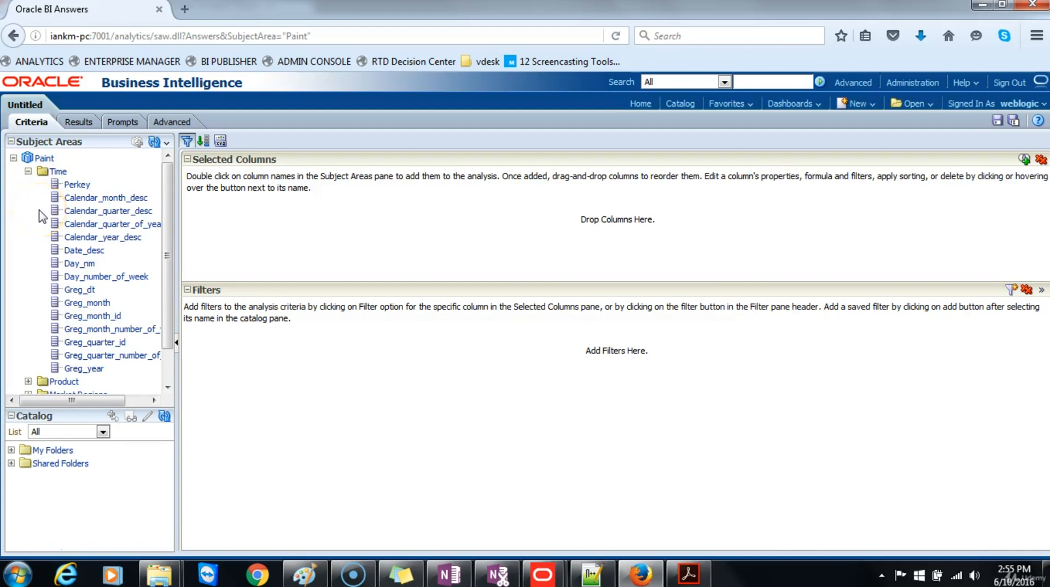
pyautogui.doubleClick(86, 369)
# - Add Brand from the Product folder and Dollars from the Fact folder to the selected columns
pyautogui.moveTo(168, 276); pyautogui.dragTo(159, 332)
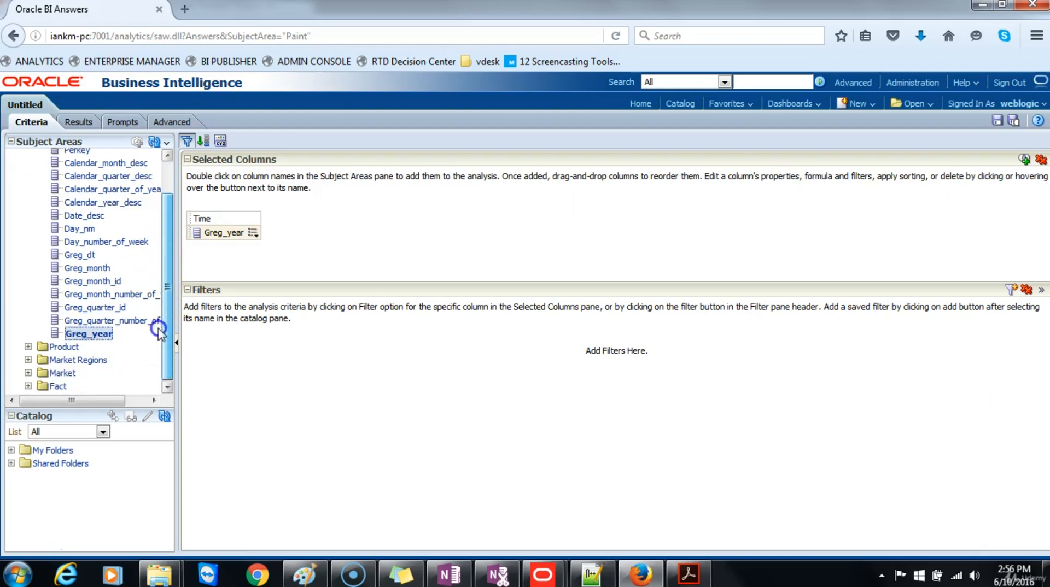
pyautogui.click(28, 347)
pyautogui.scroll(-3, 28, 342)
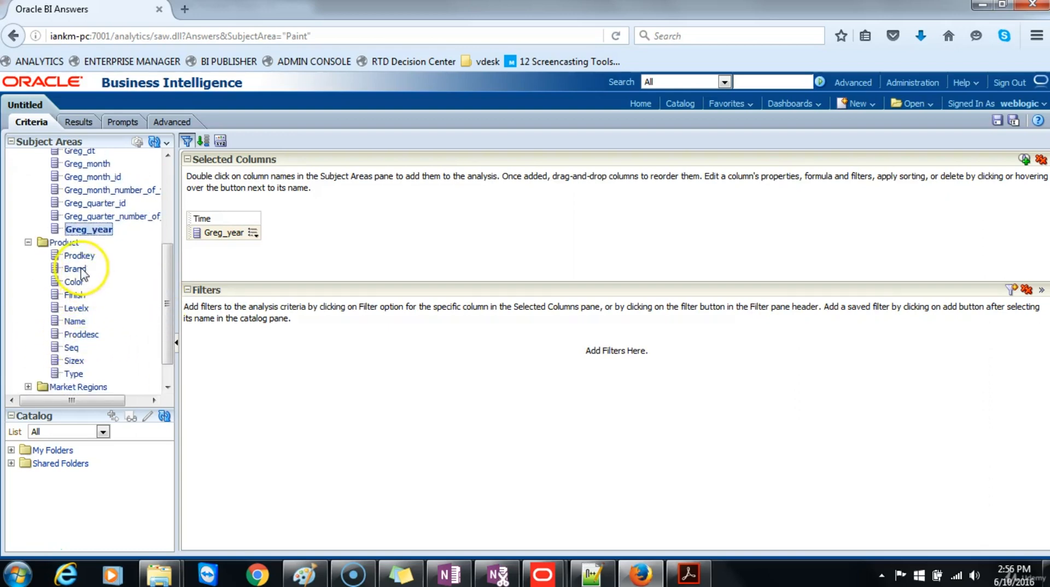
pyautogui.doubleClick(78, 268)
pyautogui.moveTo(168, 282); pyautogui.dragTo(159, 328)
pyautogui.click(28, 386)
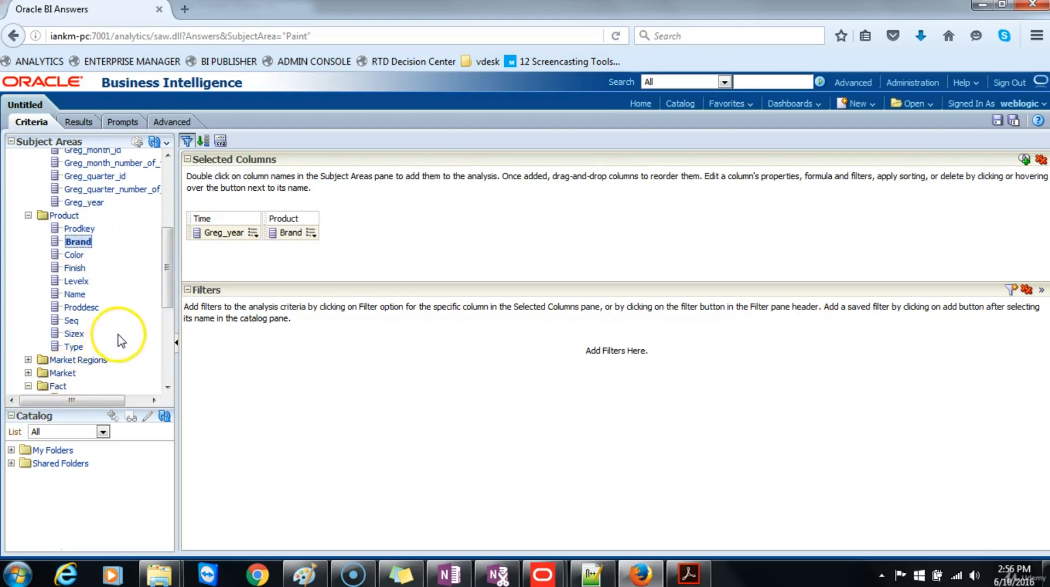
pyautogui.scroll(-3, 117, 339)
pyautogui.click(81, 295)
pyautogui.doubleClick(81, 296)
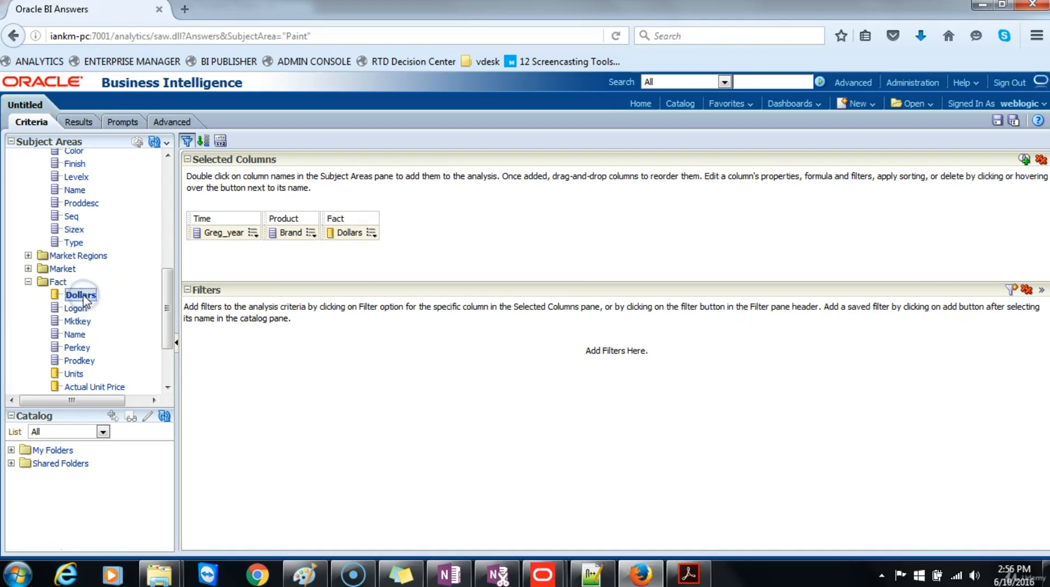
# - Display the analysis results and save the analysis as Report3 in /My Folders/Paint Reports
pyautogui.click(80, 123)
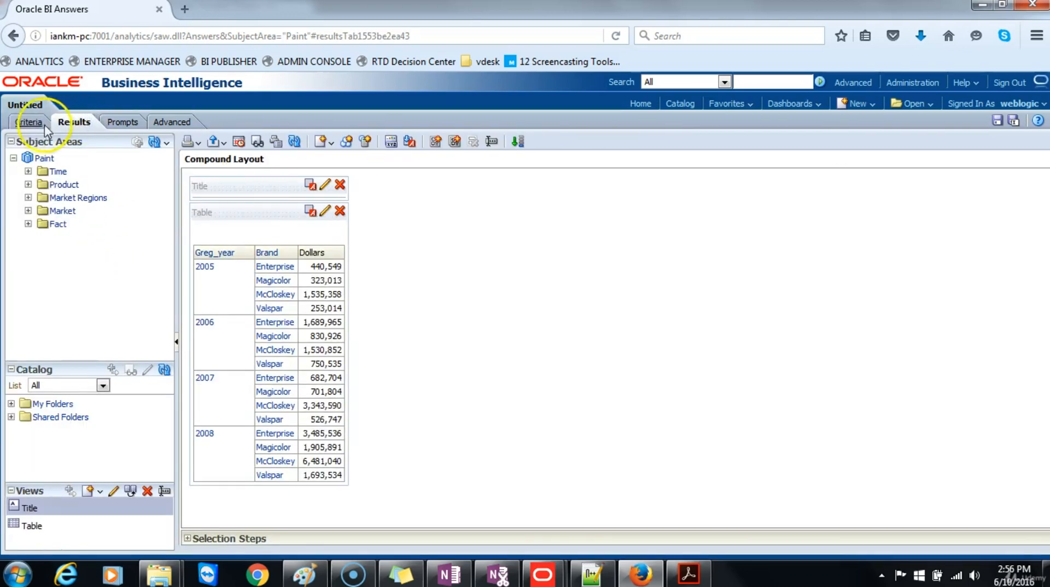
pyautogui.click(1015, 121)
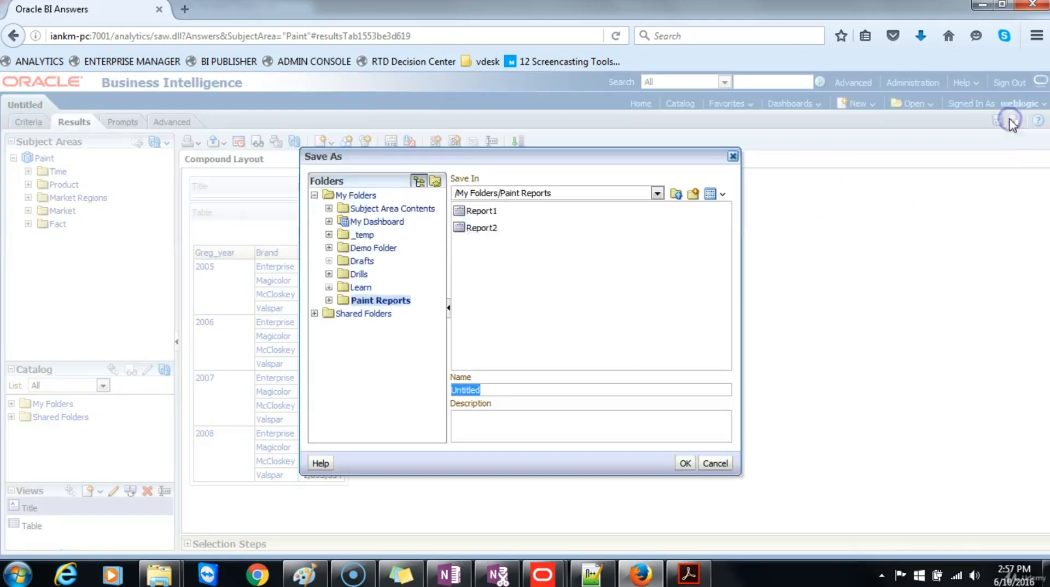
pyautogui.click(481, 227)
pyautogui.click(493, 389)
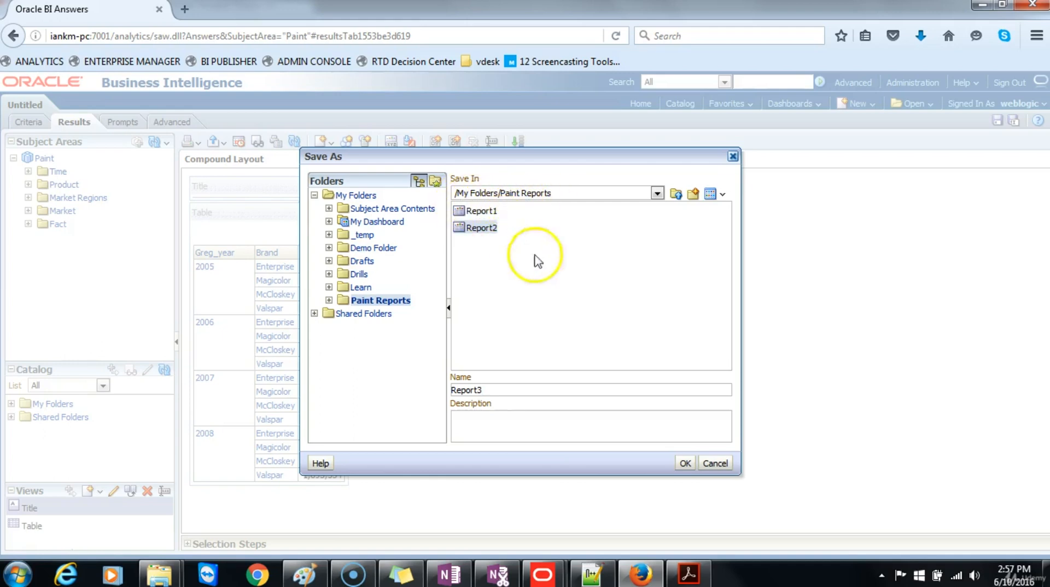
pyautogui.click(684, 463)
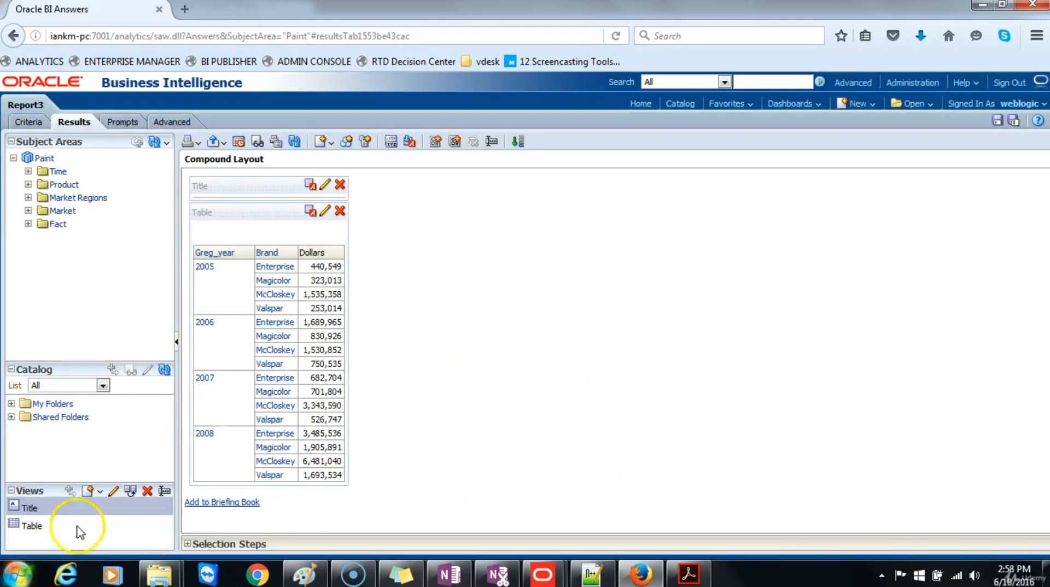
# - Open Report3 from the Paint Reports folder of the catalog to view it, and return to the folder
pyautogui.click(688, 109)
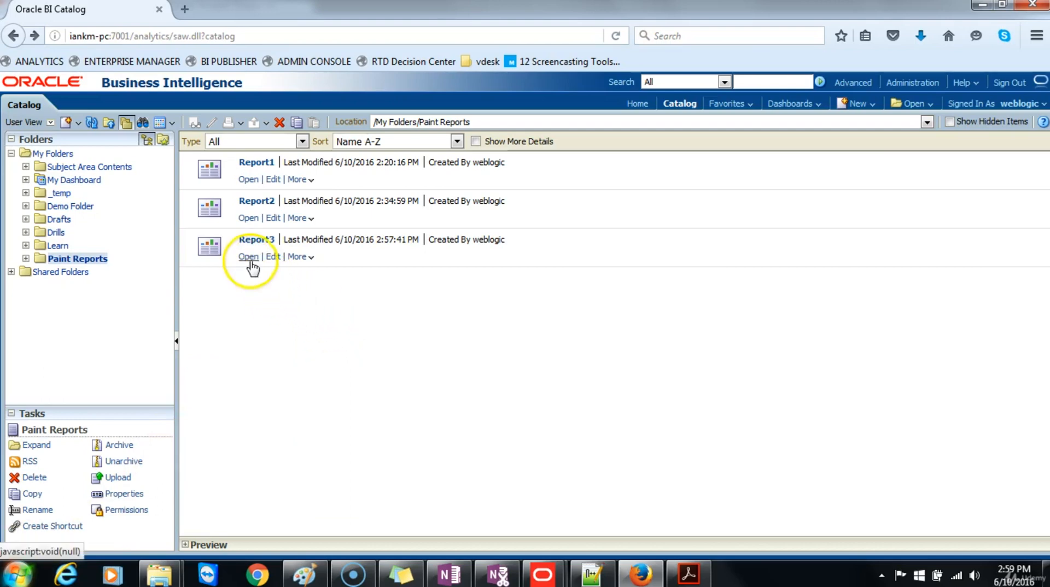
pyautogui.click(249, 257)
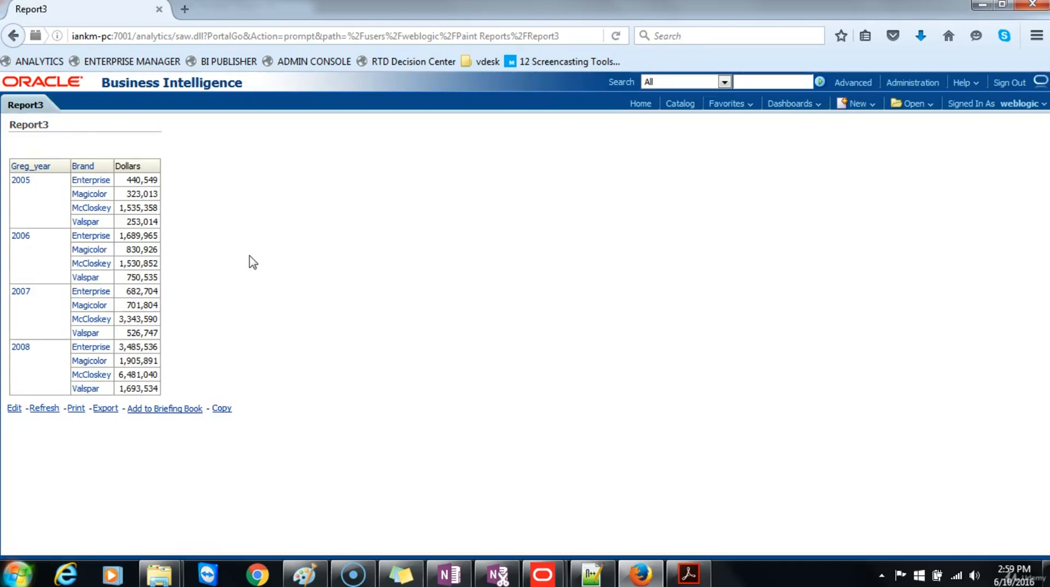
pyautogui.click(13, 36)
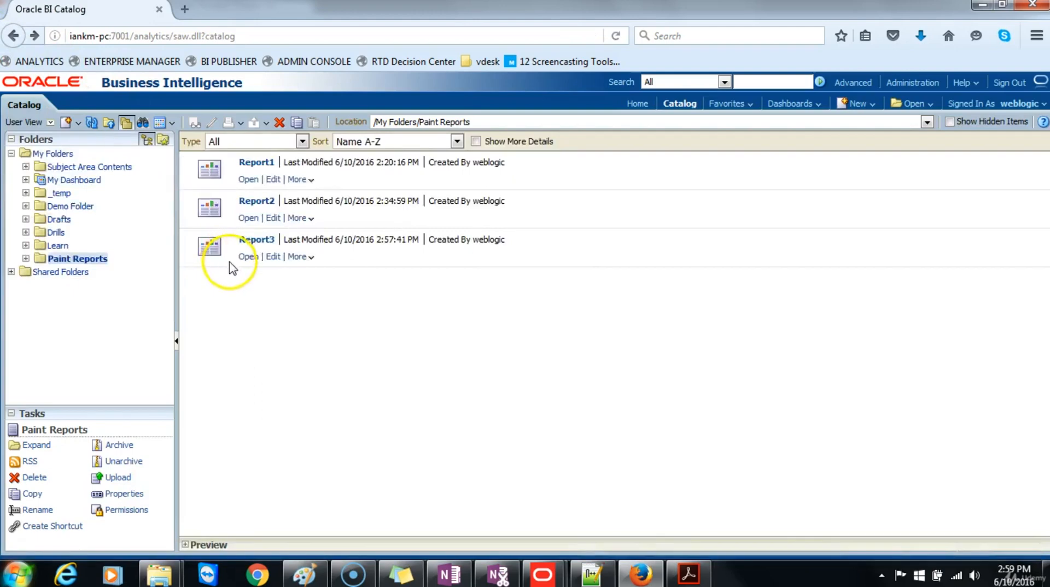
# - Open Report3 for editing and show its criteria
pyautogui.click(273, 256)
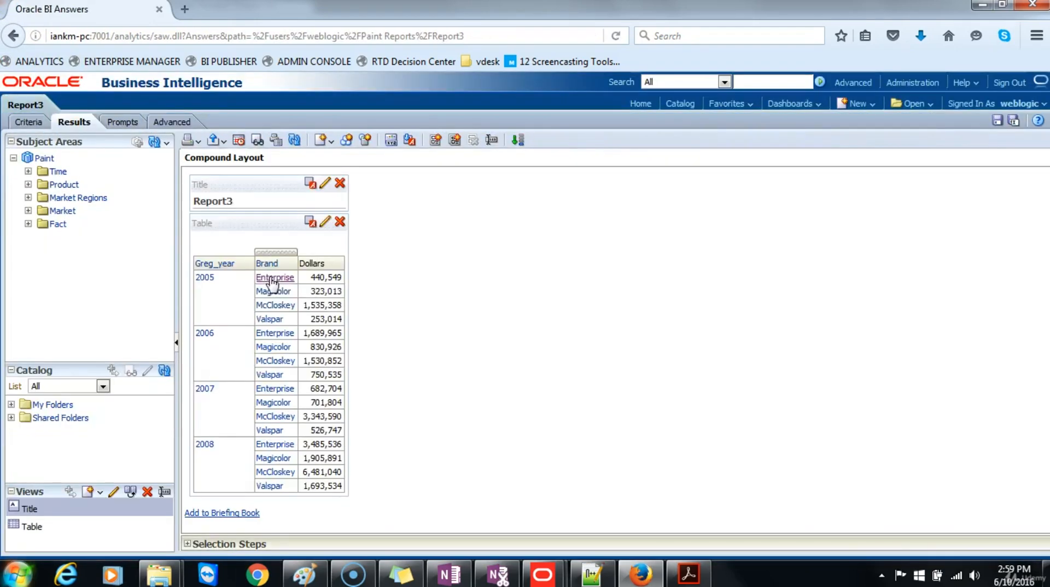
pyautogui.click(453, 368)
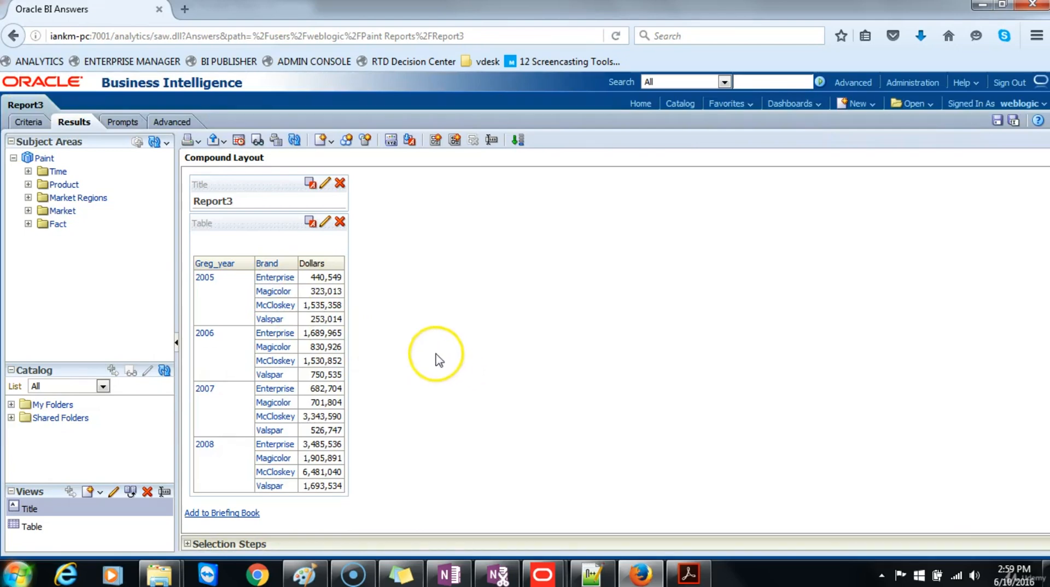
pyautogui.click(42, 117)
pyautogui.click(34, 122)
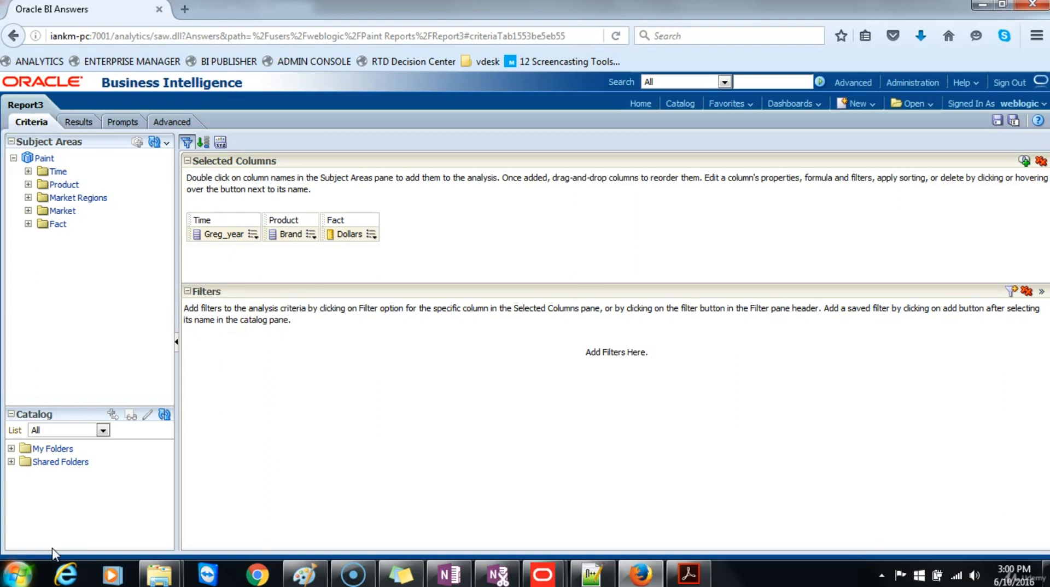
# - Sort the Greg_year column ascending, and replace that sort with a descending sort on Brand
pyautogui.click(255, 235)
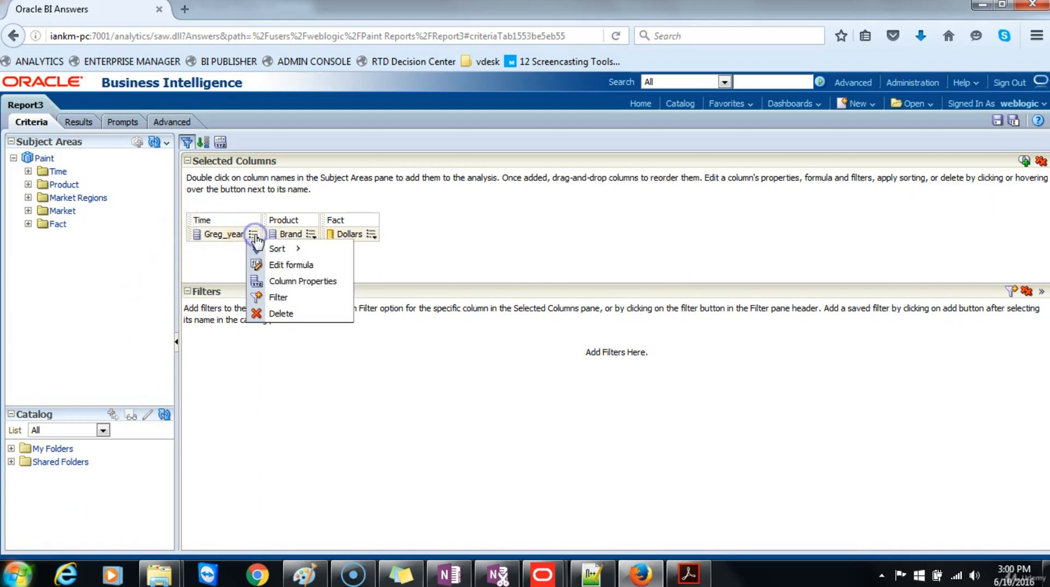
pyautogui.moveTo(268, 249)
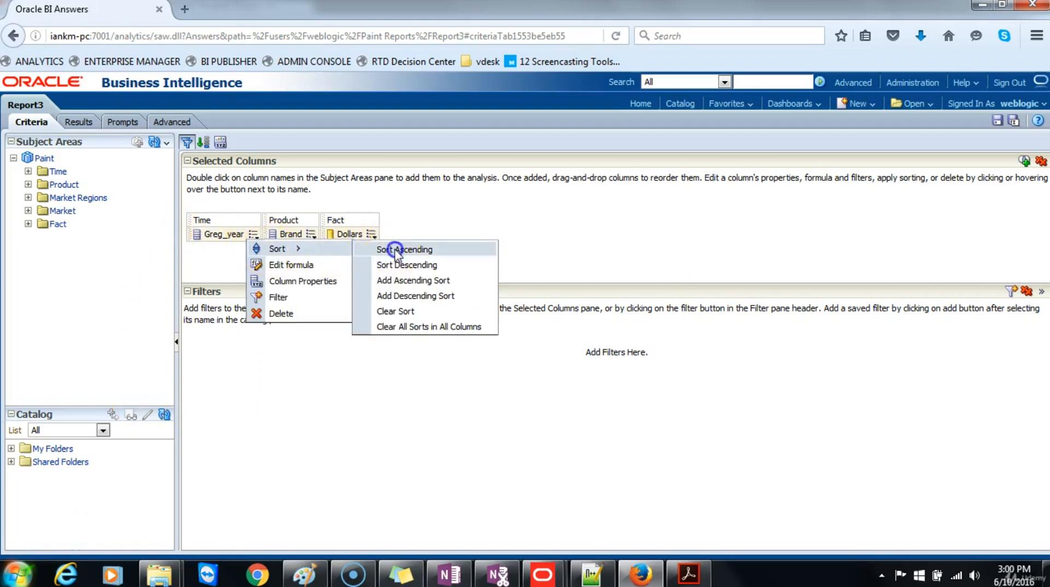
pyautogui.click(378, 251)
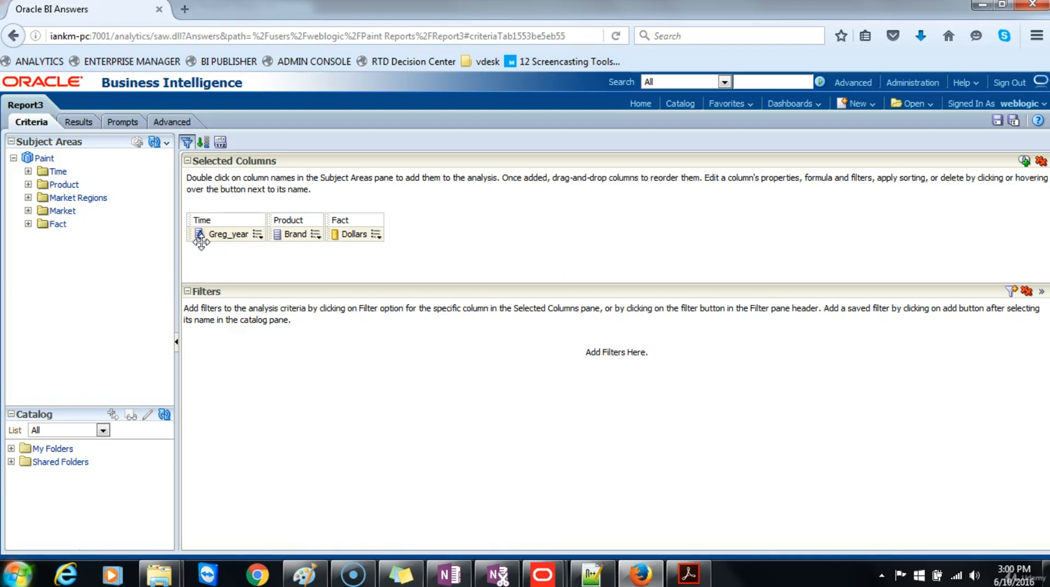
pyautogui.click(317, 235)
pyautogui.moveTo(340, 249)
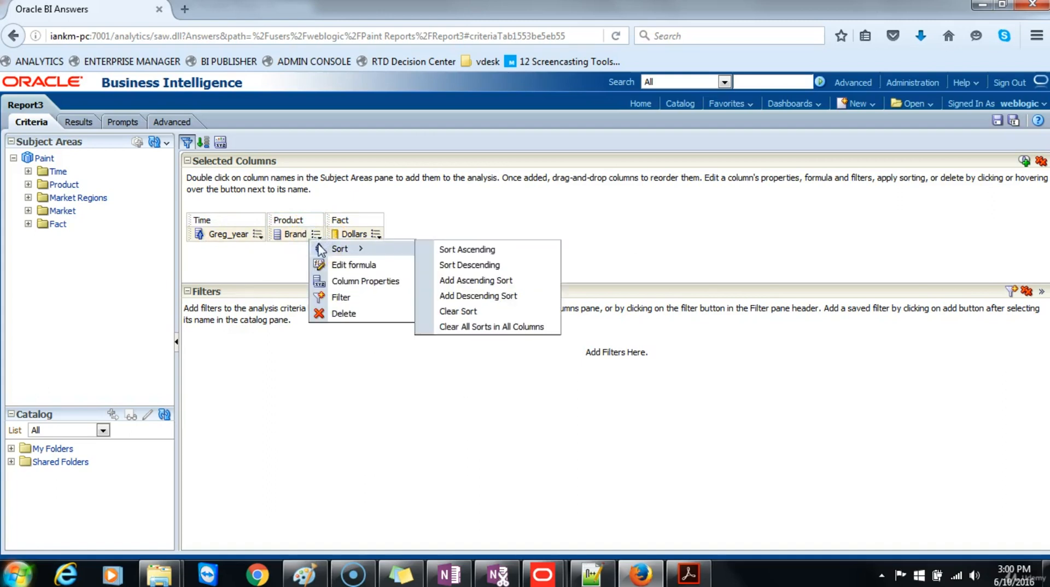
pyautogui.click(462, 266)
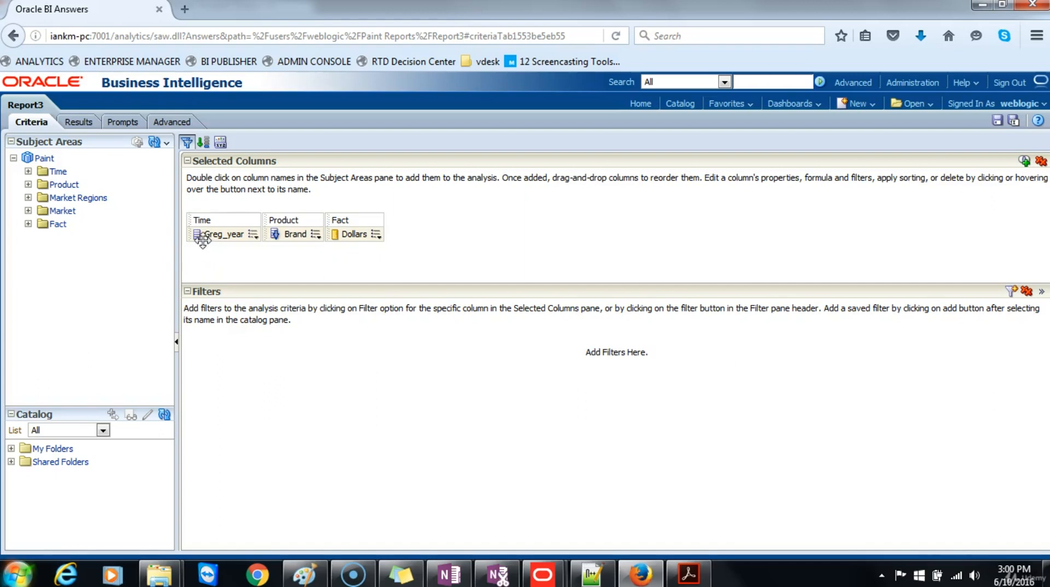
# - Sort Greg_year ascending with an added descending sort on Brand, and check the sorted results
pyautogui.click(253, 235)
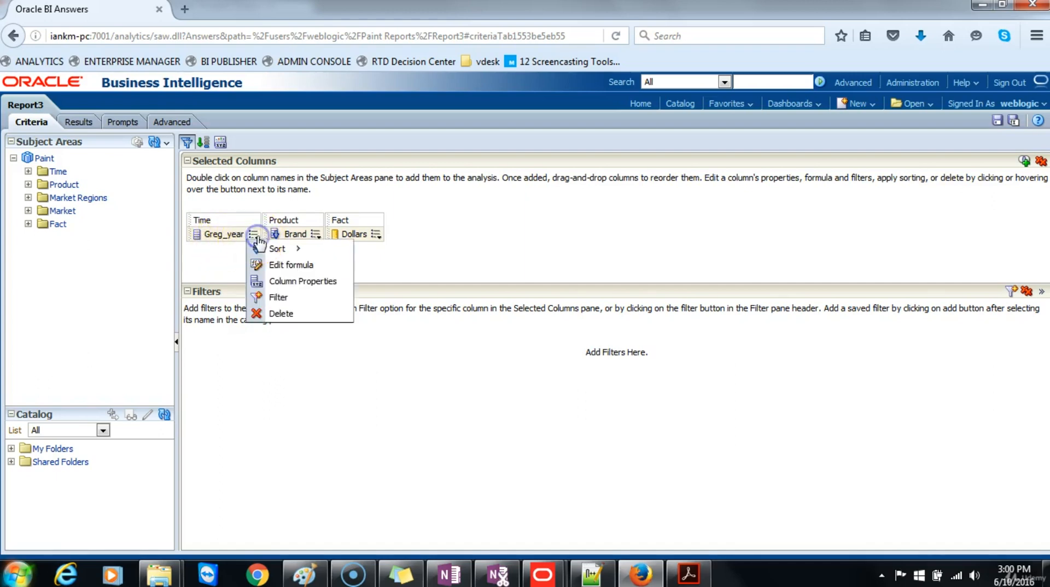
pyautogui.moveTo(277, 248)
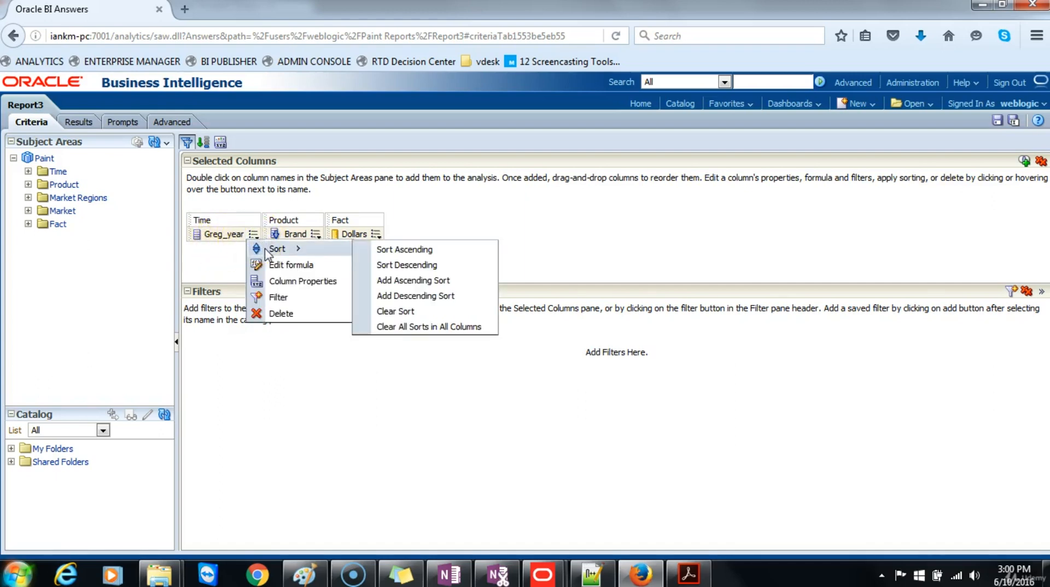
pyautogui.click(401, 250)
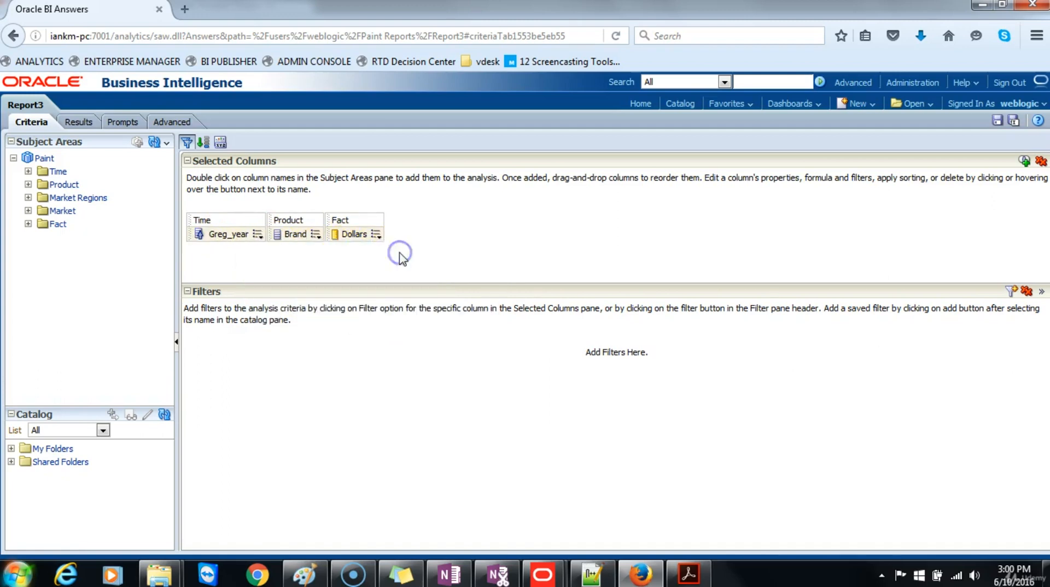
pyautogui.click(315, 235)
pyautogui.moveTo(337, 249)
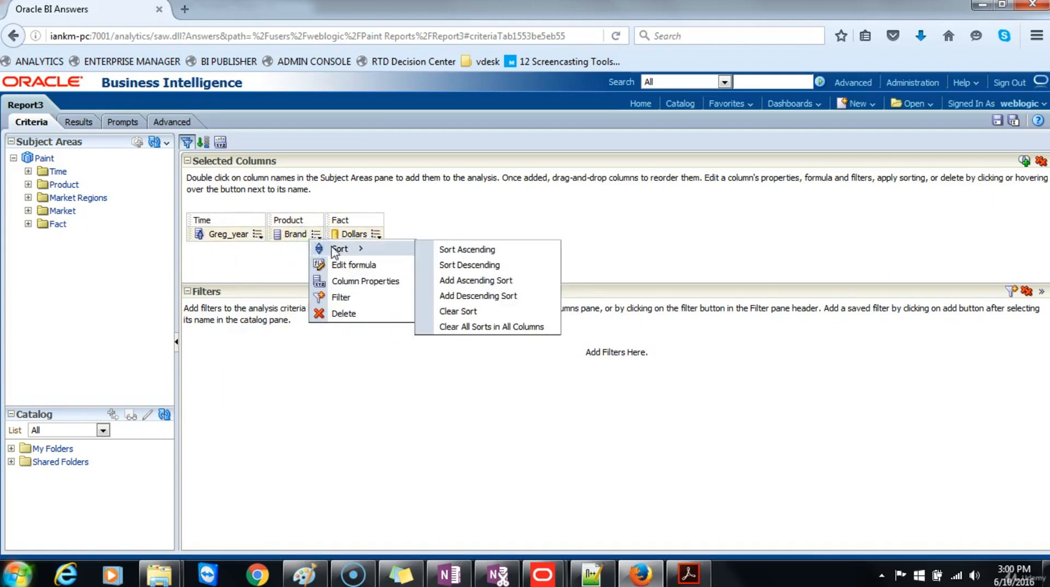
pyautogui.click(471, 296)
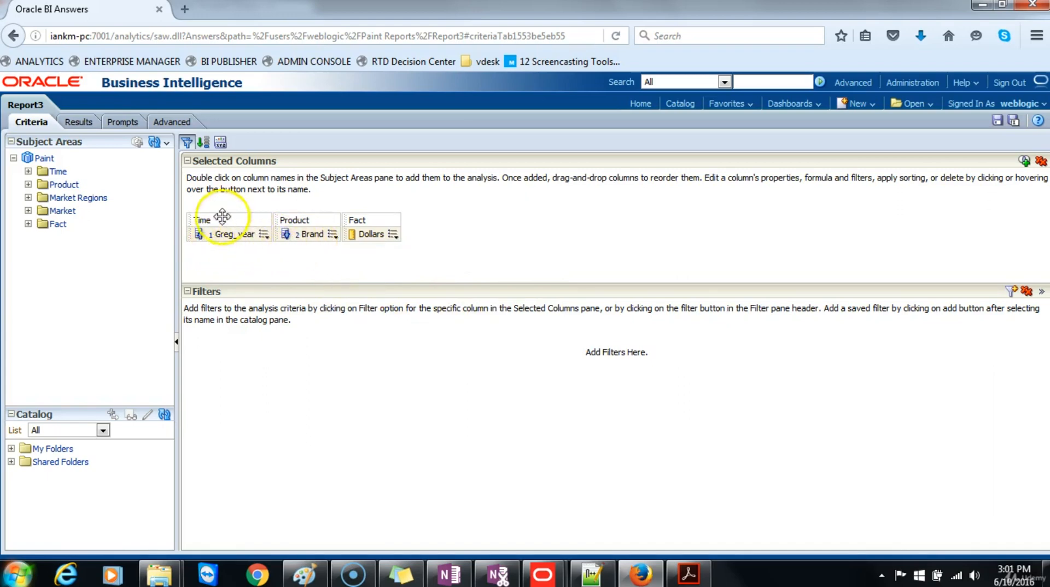
pyautogui.click(75, 122)
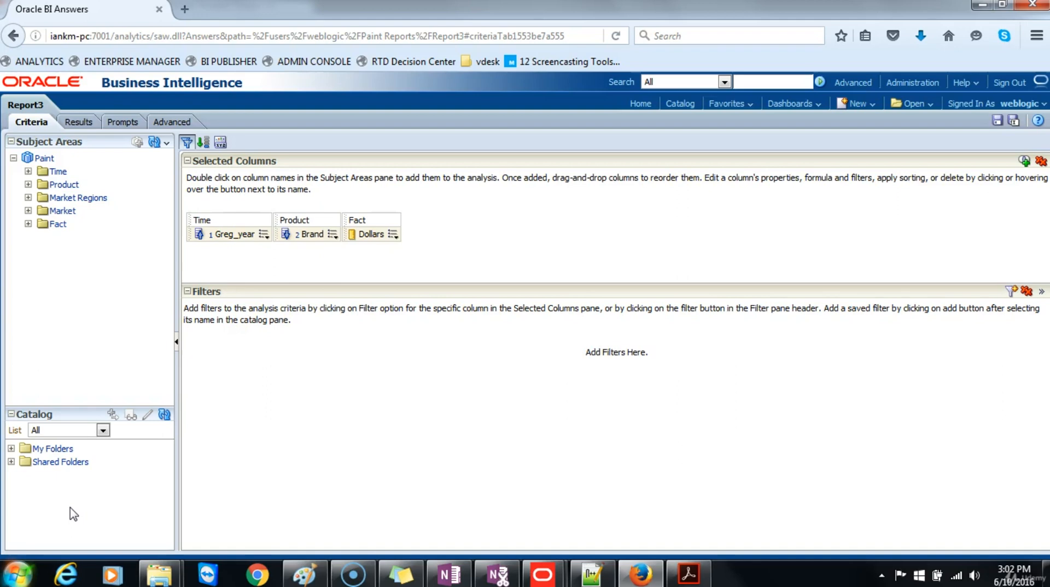
# - Clear all sorts in all columns, check the report results, and return to the criteria
pyautogui.click(262, 235)
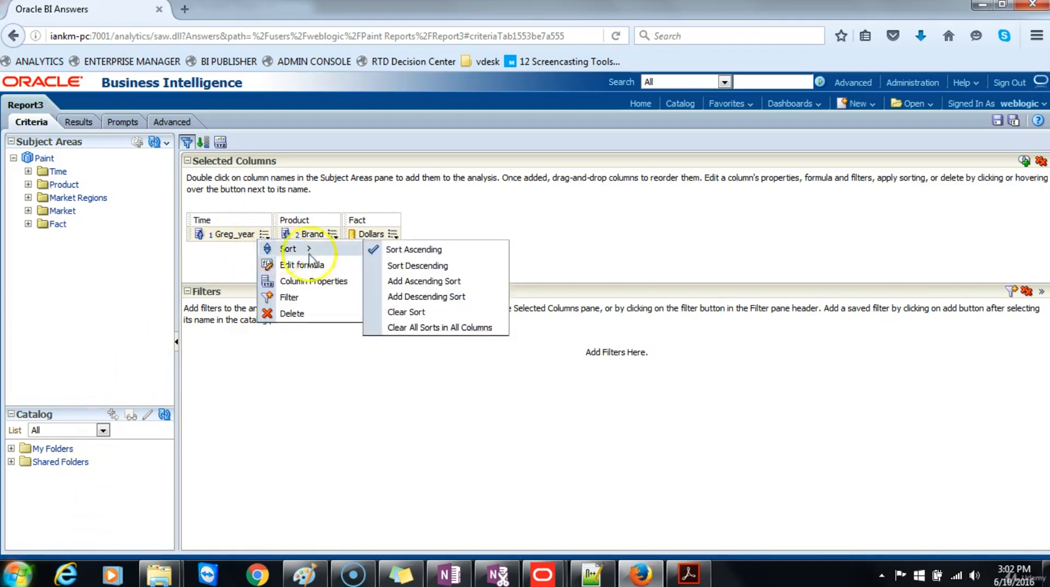
pyautogui.click(356, 305)
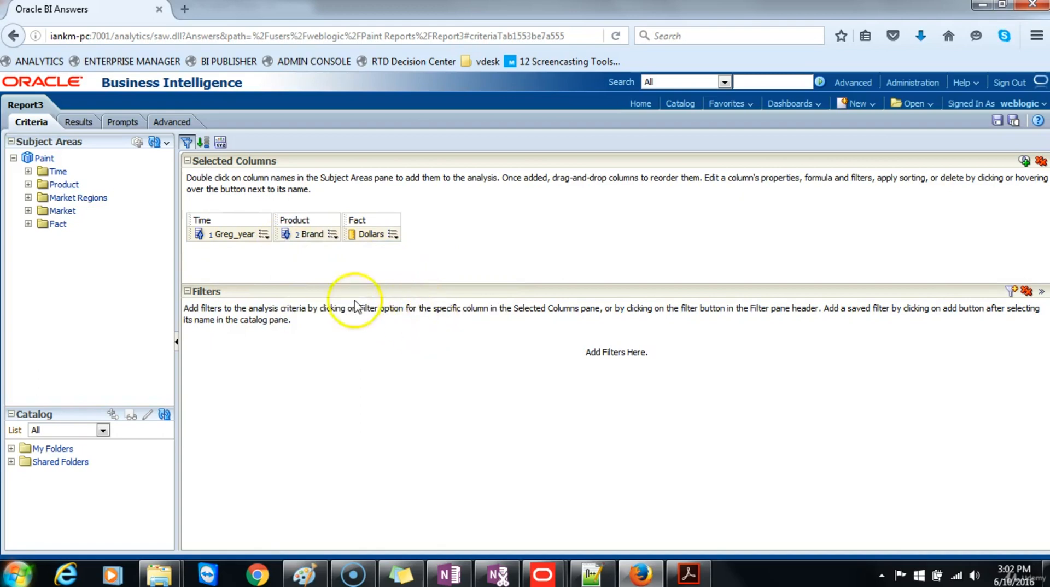
pyautogui.click(262, 236)
pyautogui.moveTo(289, 249)
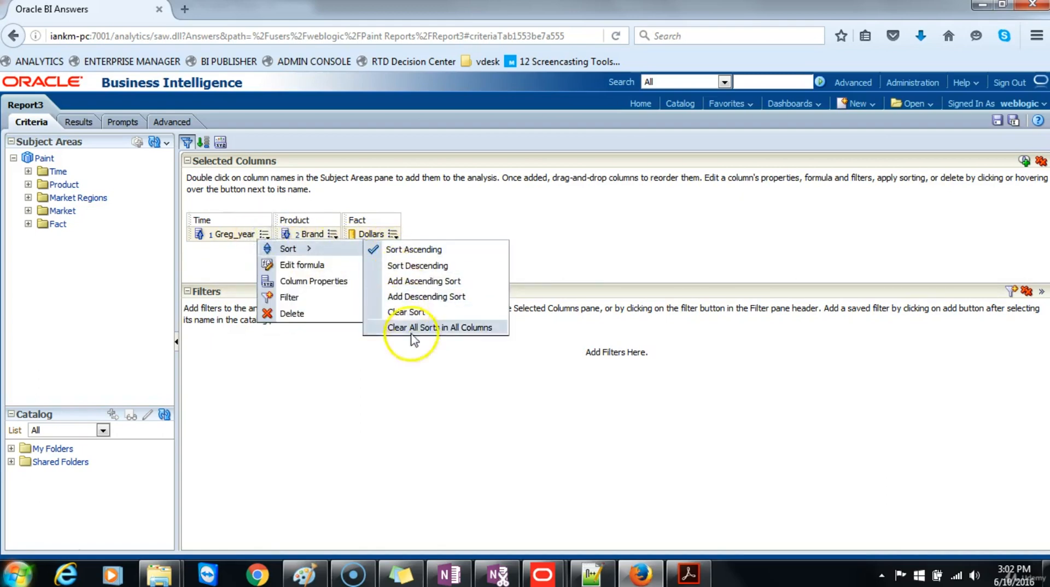
pyautogui.click(416, 328)
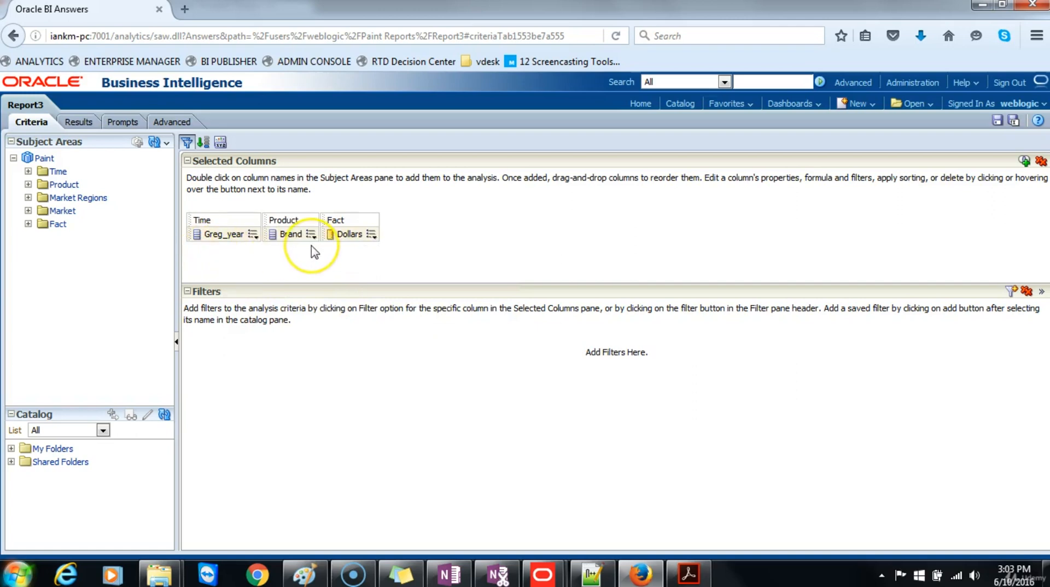
pyautogui.click(79, 122)
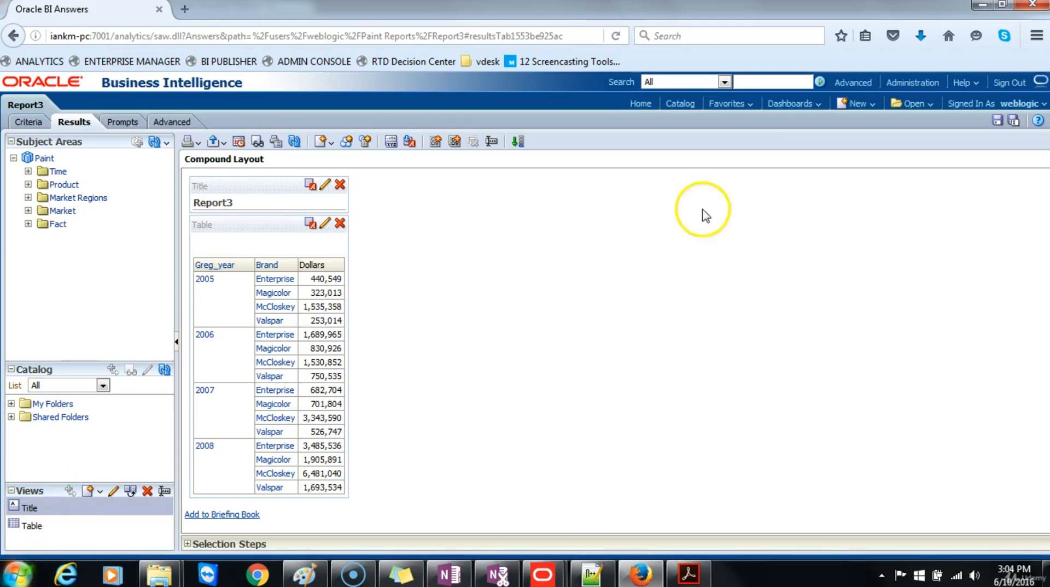
pyautogui.click(35, 123)
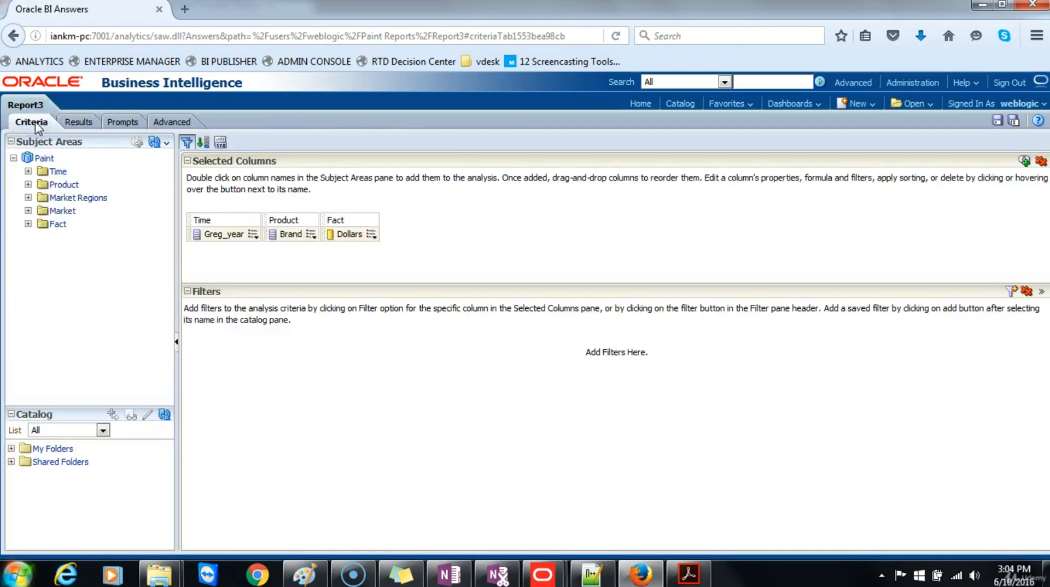
# - Override the Dollars column's default data format with 2 decimal places and check the report results
pyautogui.click(372, 234)
pyautogui.click(400, 280)
pyautogui.click(340, 189)
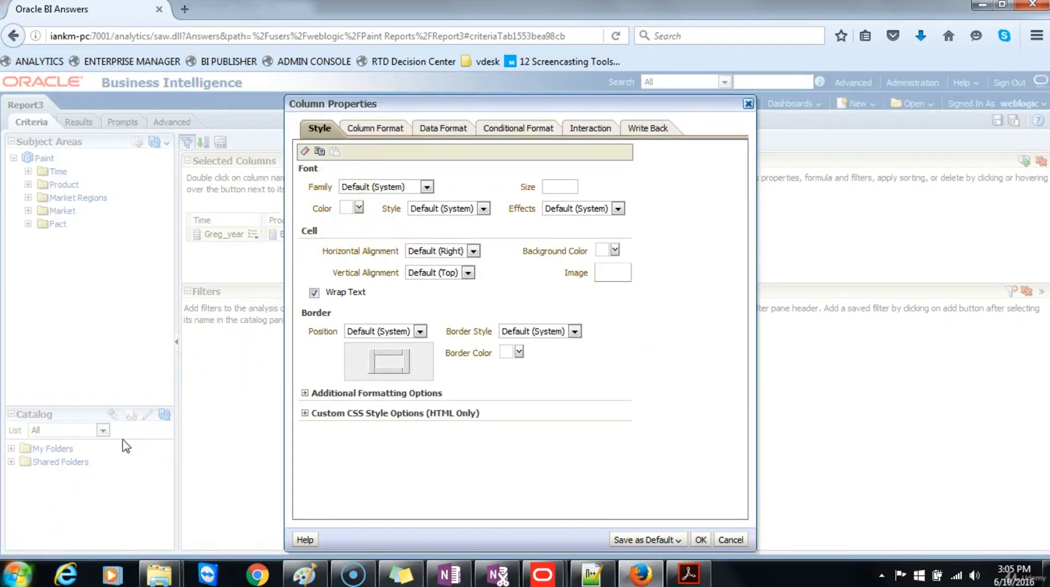
pyautogui.click(449, 131)
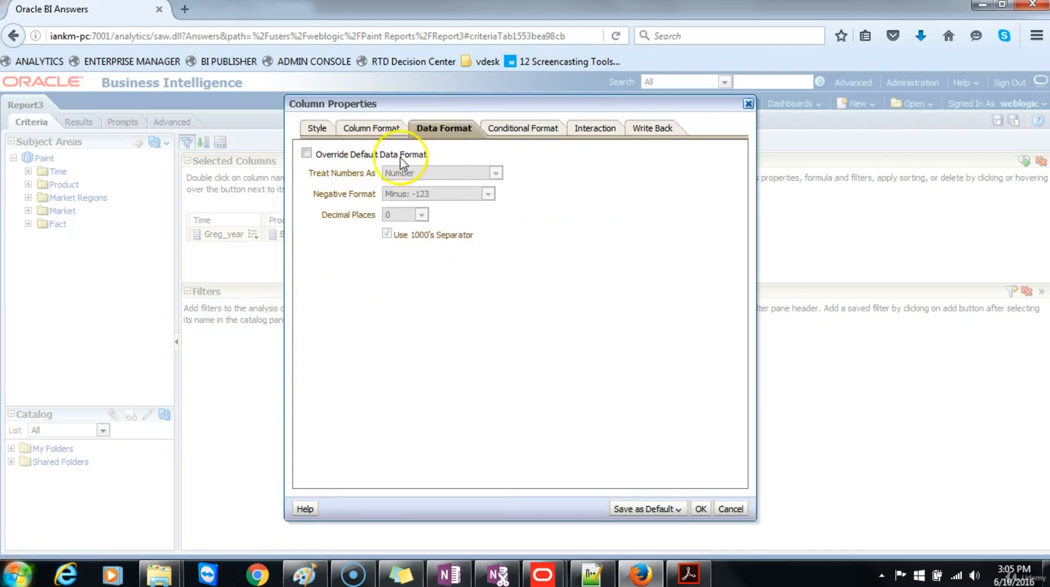
pyautogui.click(307, 153)
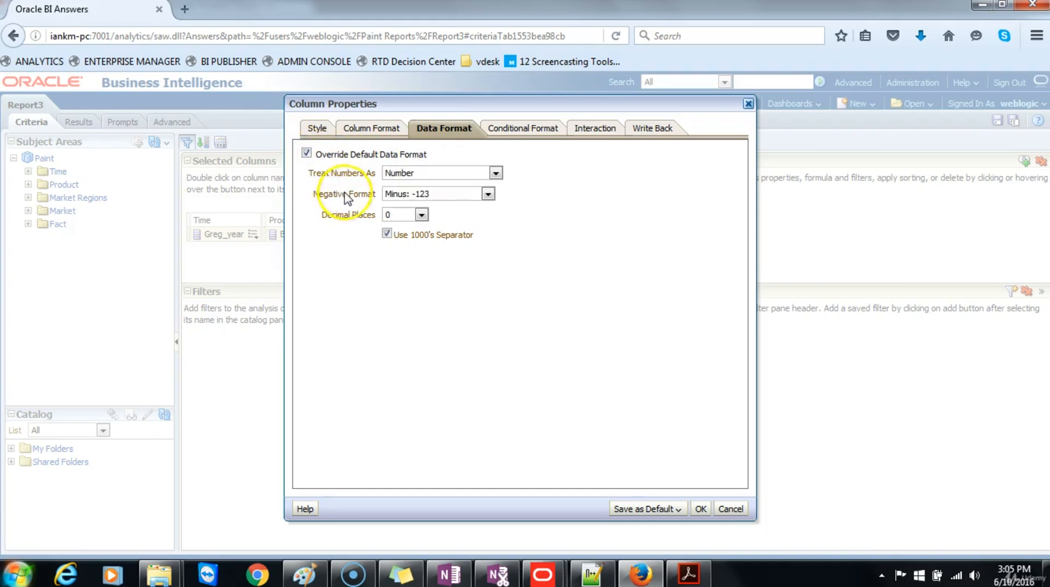
pyautogui.click(421, 215)
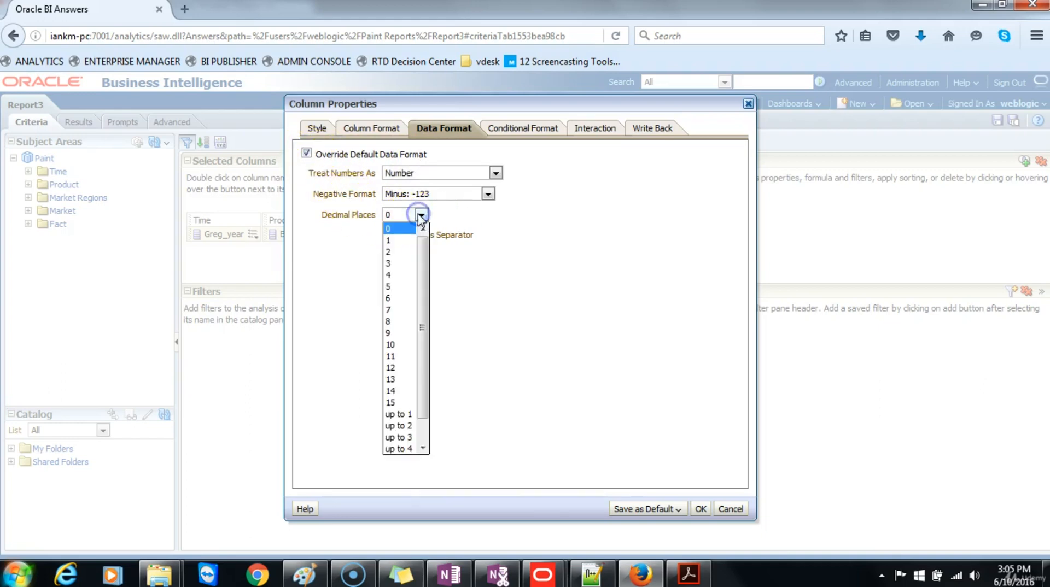
pyautogui.click(401, 252)
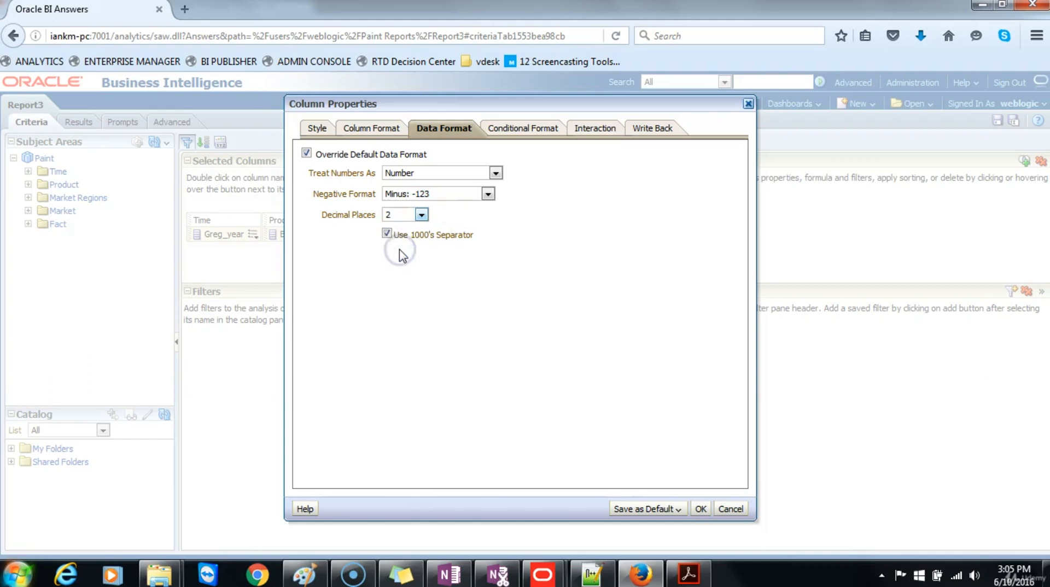
pyautogui.click(700, 509)
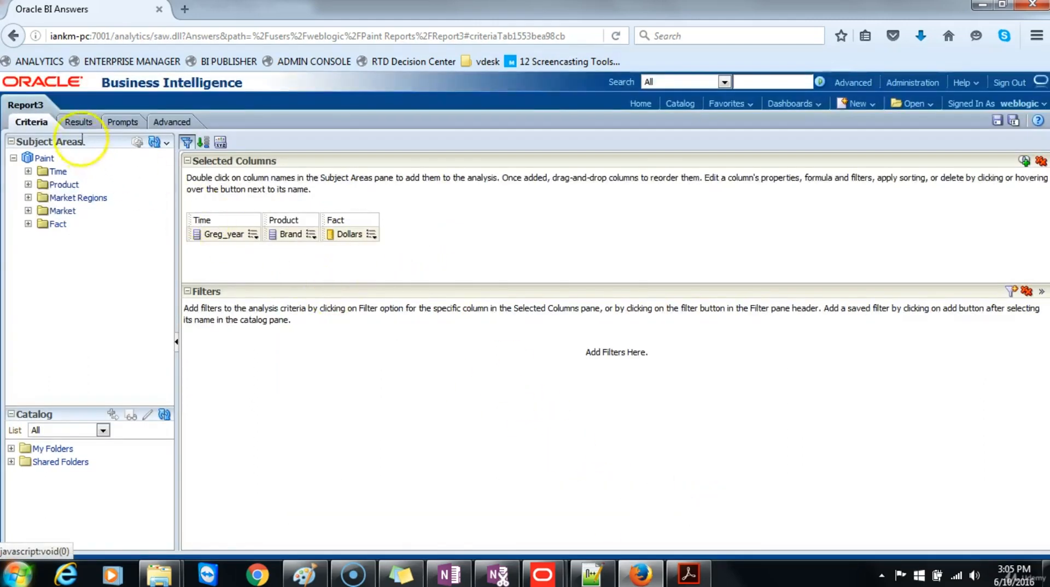
pyautogui.click(78, 123)
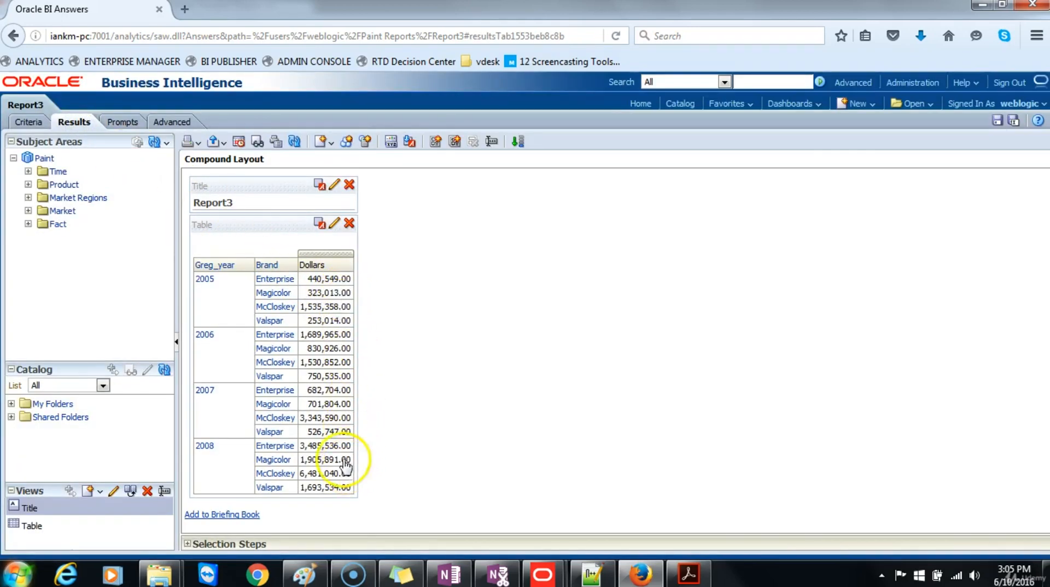
# - Treat the Dollars column's numbers as Currency with the $ symbol, and check the report results
pyautogui.click(29, 122)
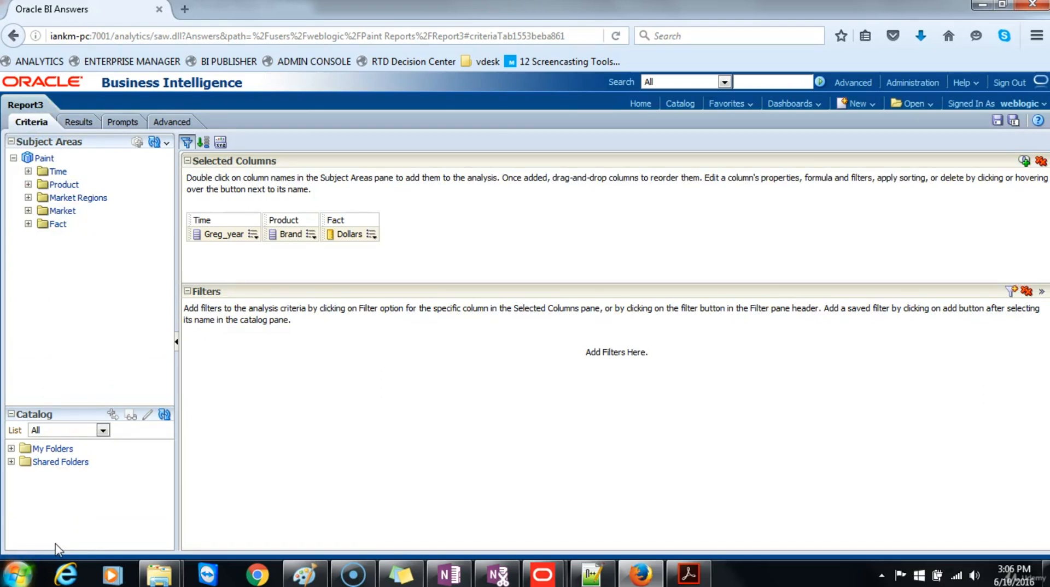
pyautogui.click(371, 234)
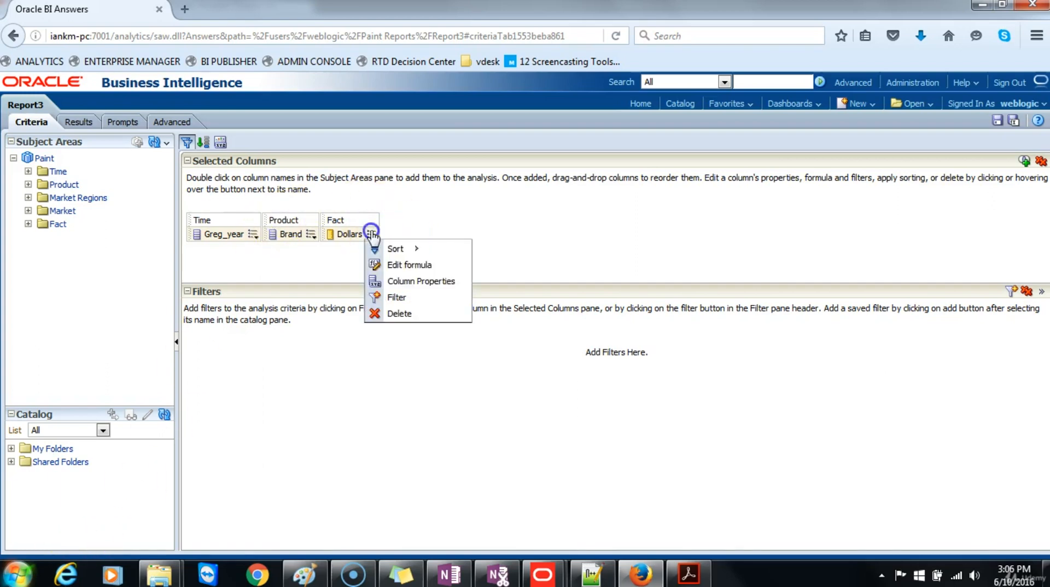
pyautogui.click(404, 282)
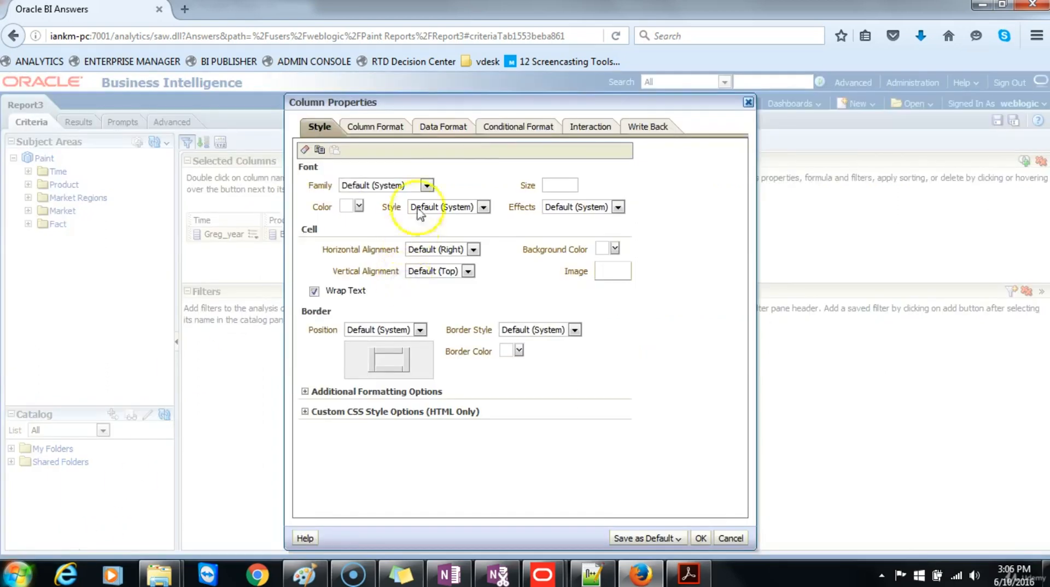
pyautogui.click(449, 129)
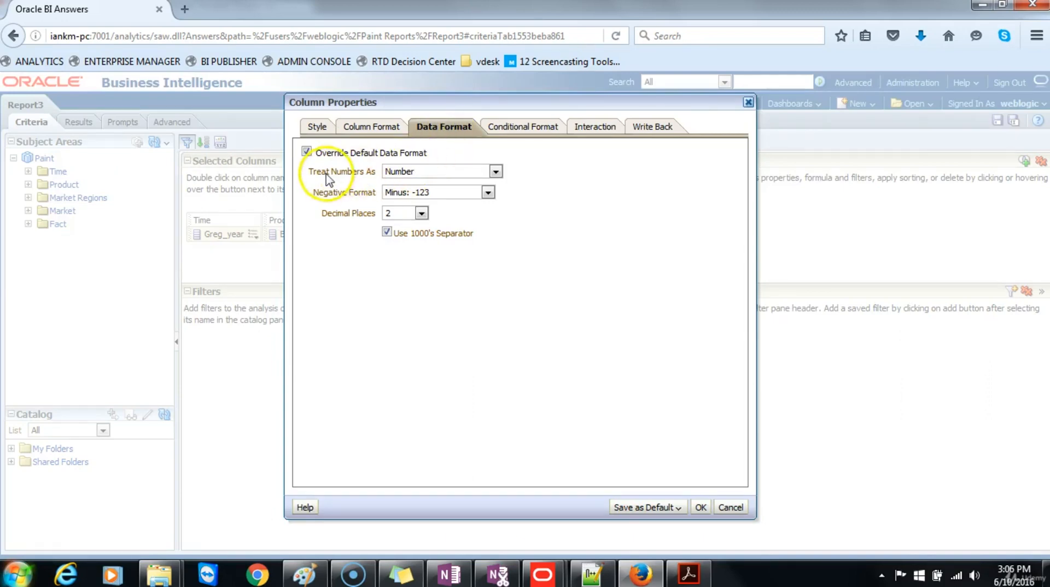
pyautogui.click(496, 171)
pyautogui.click(471, 198)
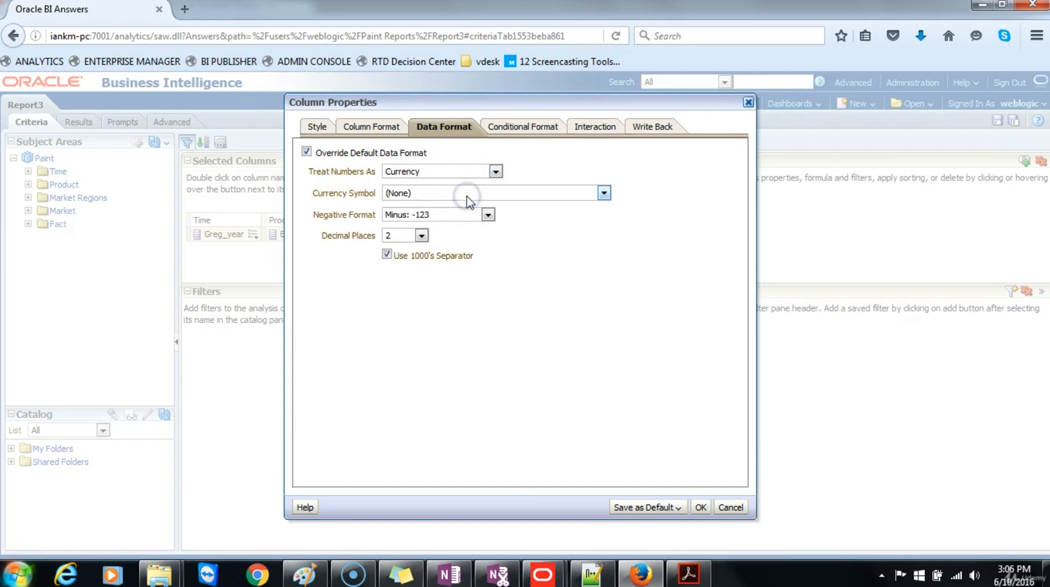
pyautogui.click(604, 193)
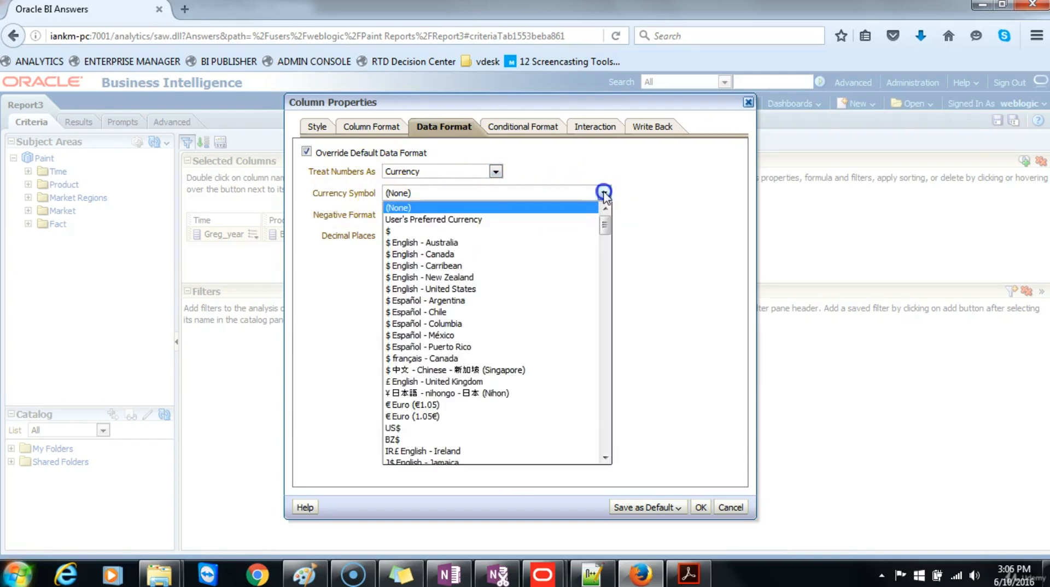
pyautogui.click(563, 230)
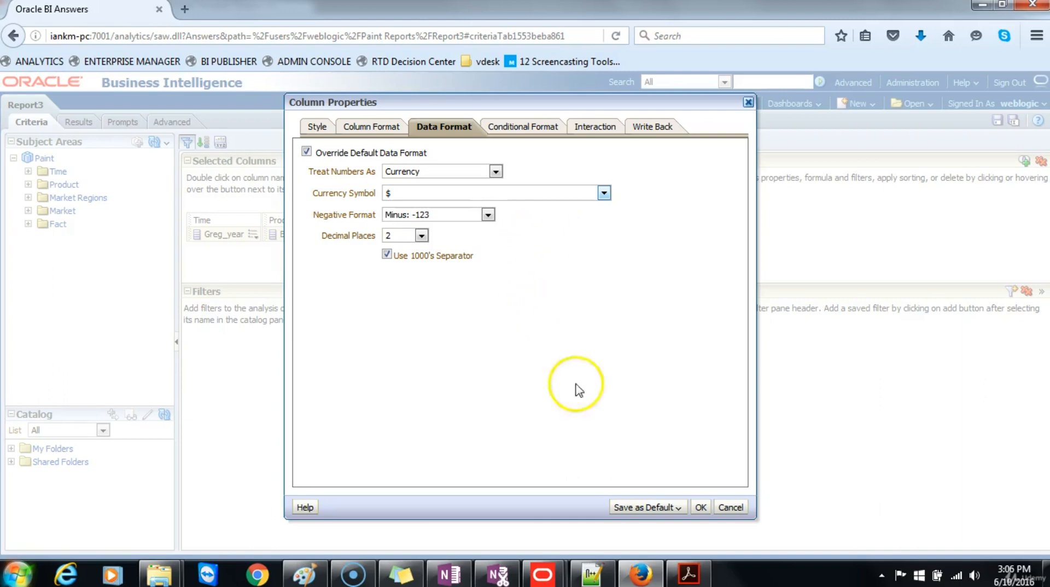
pyautogui.click(701, 508)
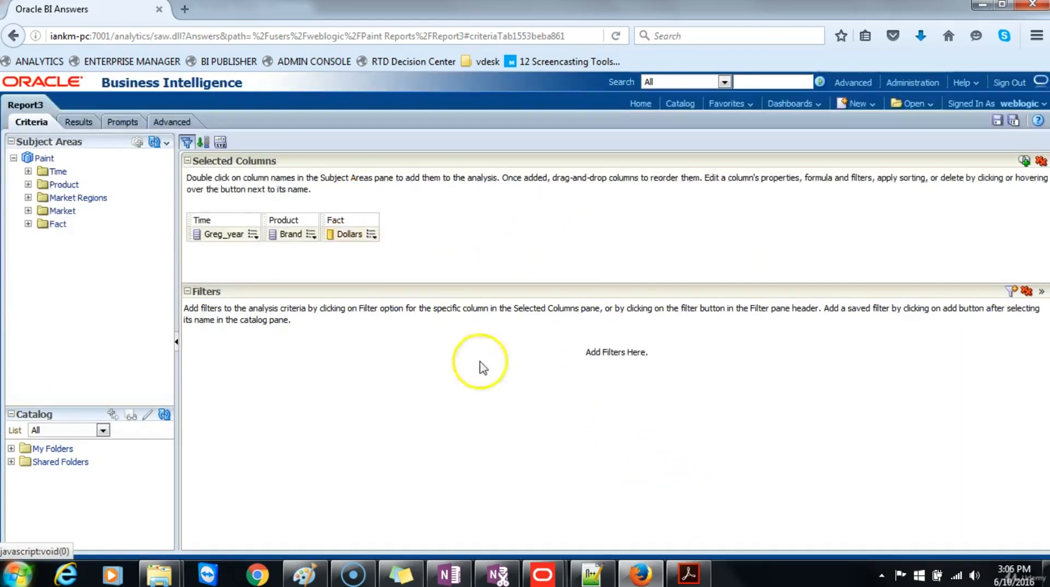
pyautogui.click(86, 122)
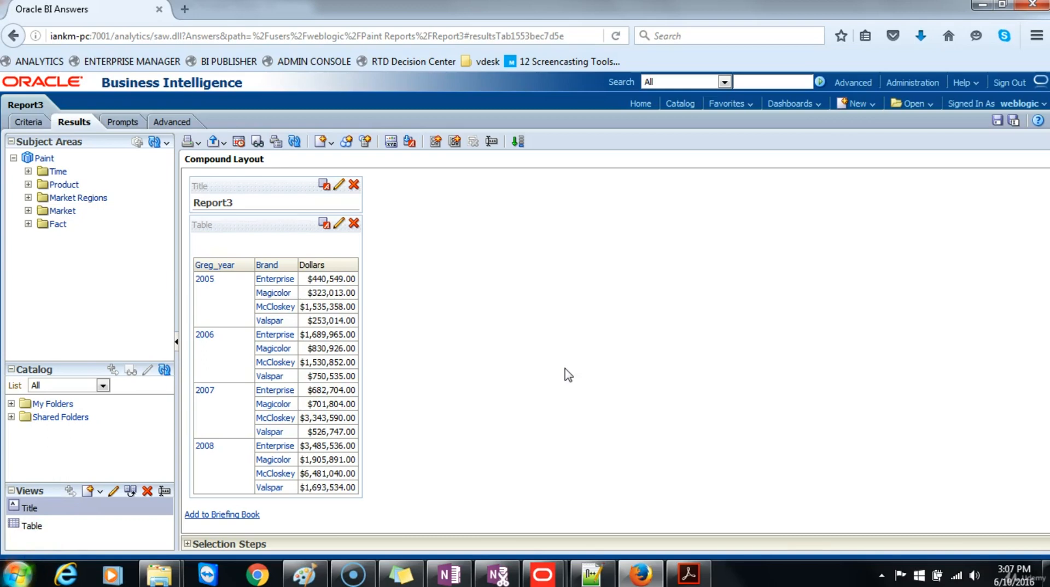
# - Set the Greg_year column's horizontal alignment to Center and check the report results
pyautogui.click(32, 122)
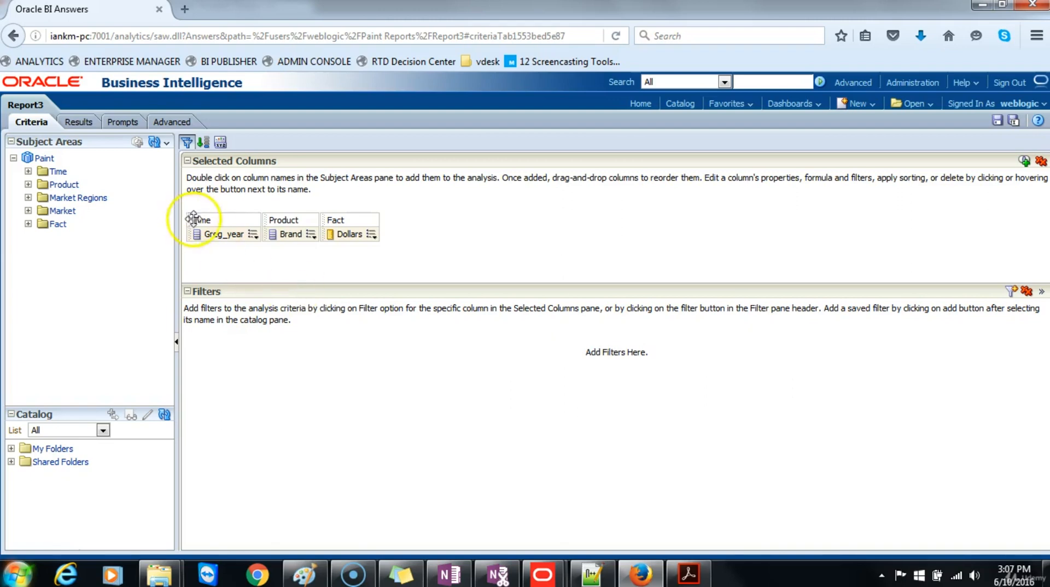
pyautogui.click(253, 234)
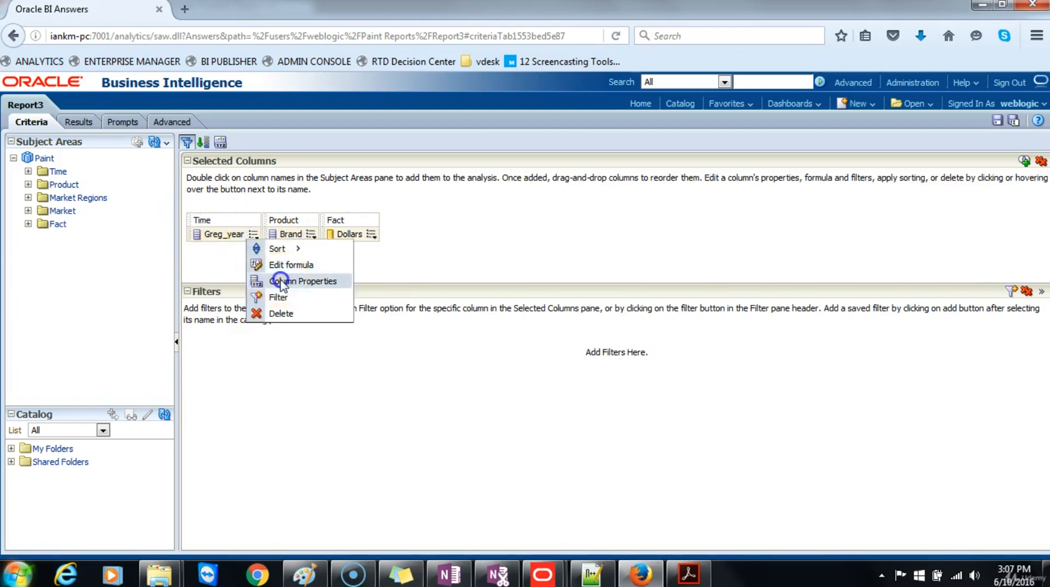
pyautogui.click(279, 281)
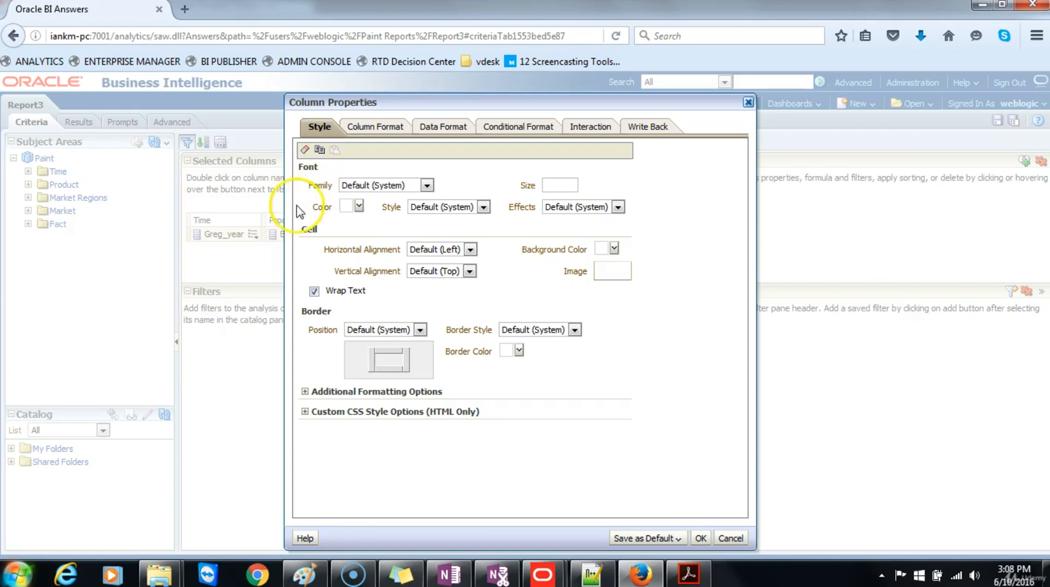
pyautogui.click(470, 250)
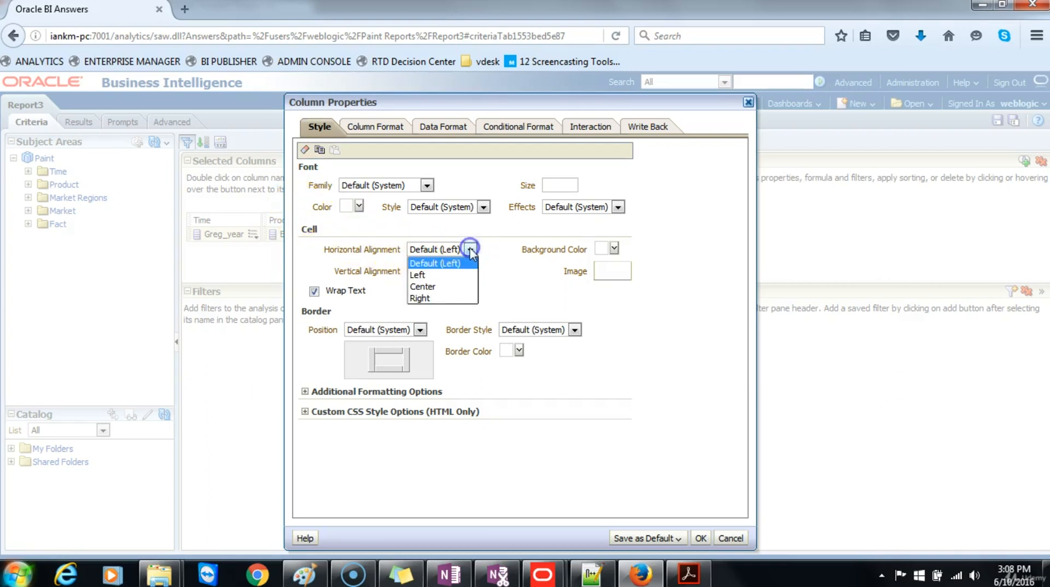
pyautogui.click(438, 286)
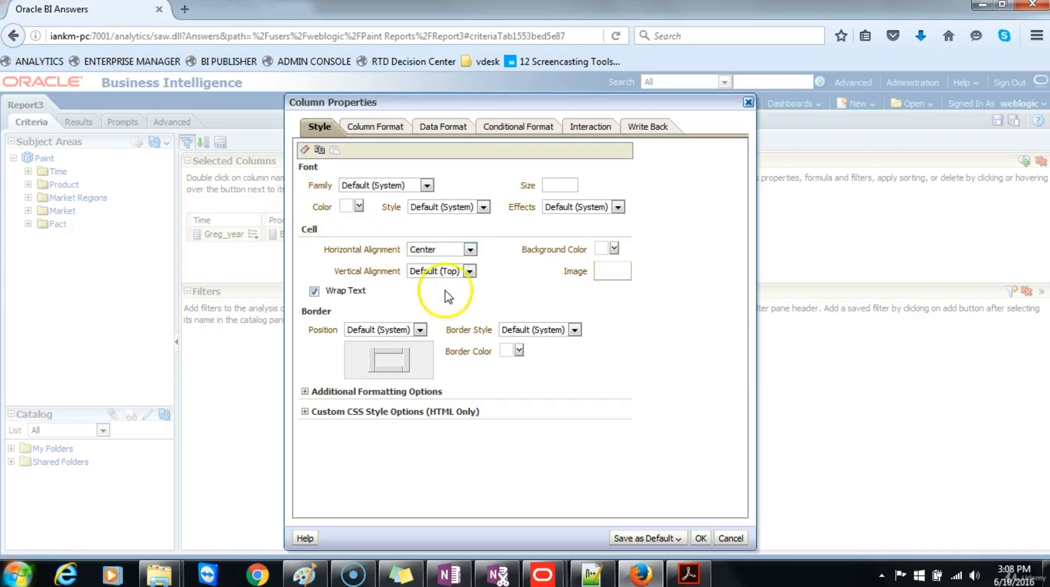
pyautogui.click(701, 538)
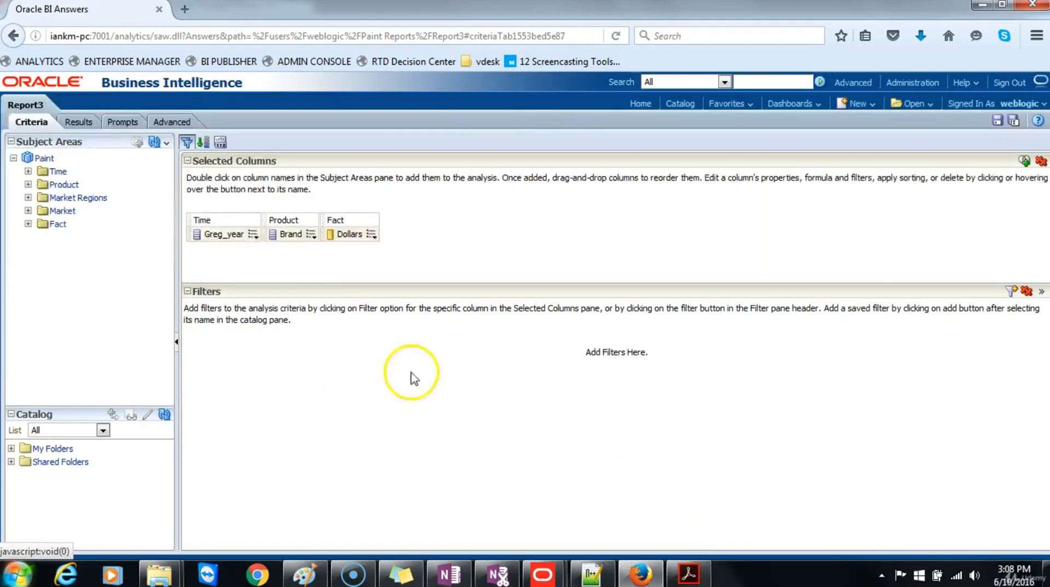
pyautogui.click(82, 122)
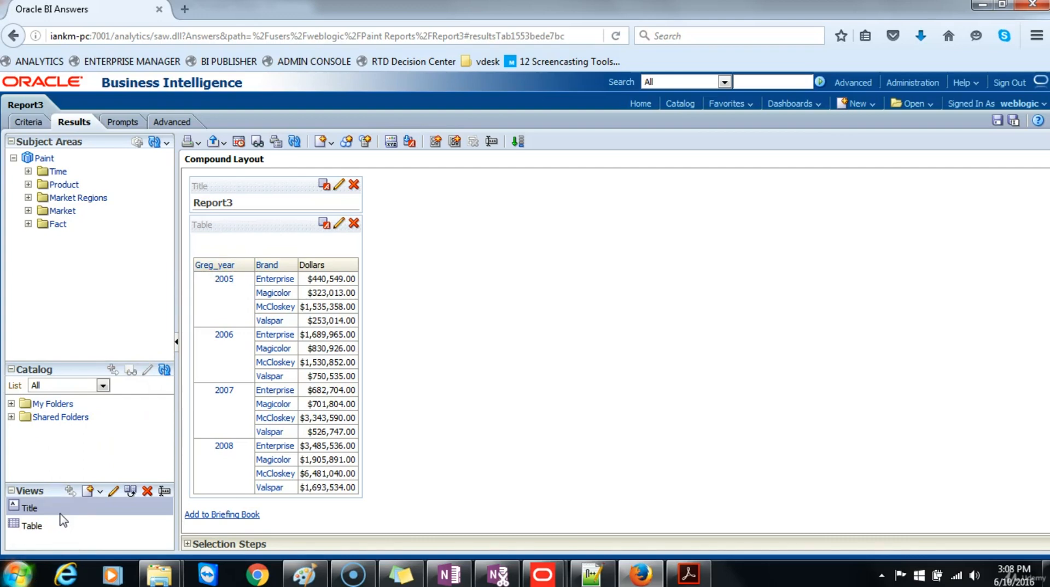
# - Restore the Greg_year column's horizontal alignment to Default (Left) and check the report results
pyautogui.click(33, 123)
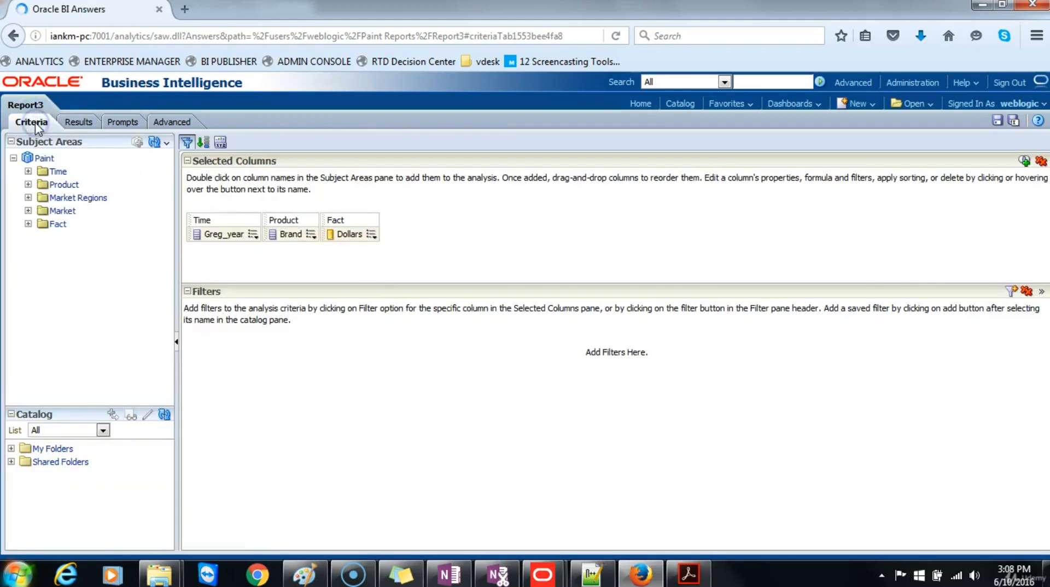
pyautogui.click(252, 234)
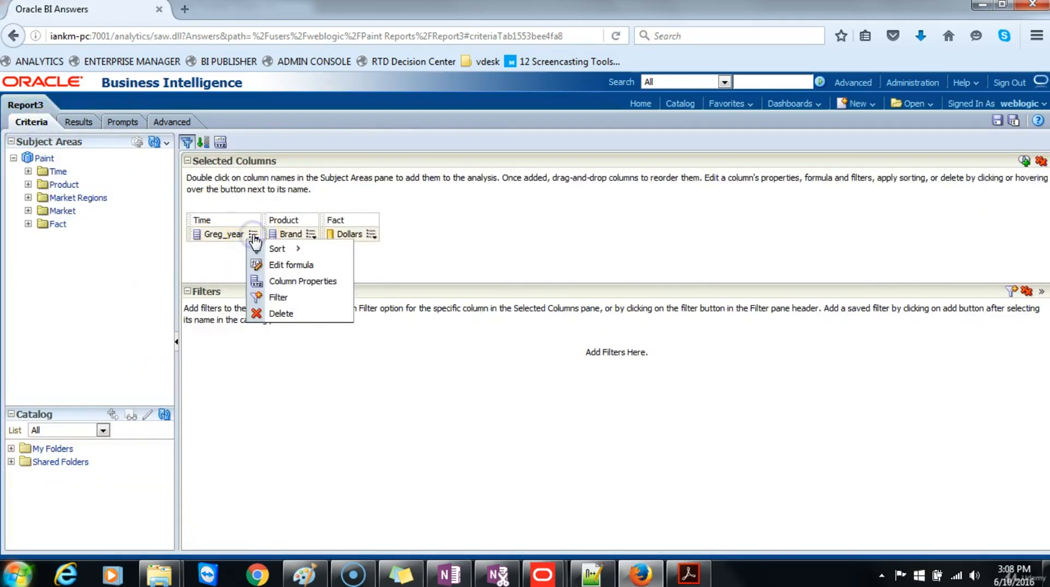
pyautogui.click(283, 281)
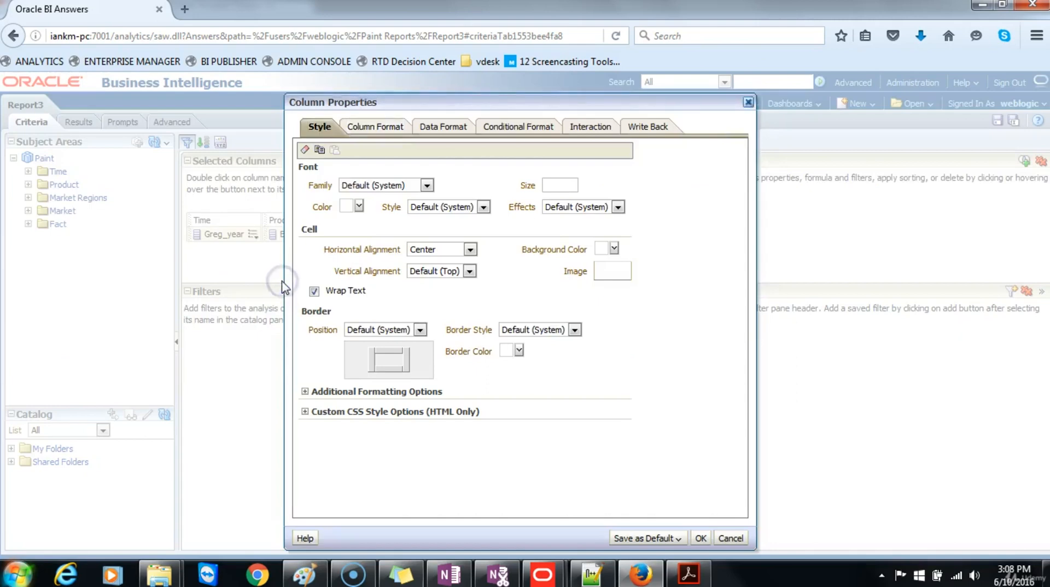
pyautogui.click(470, 249)
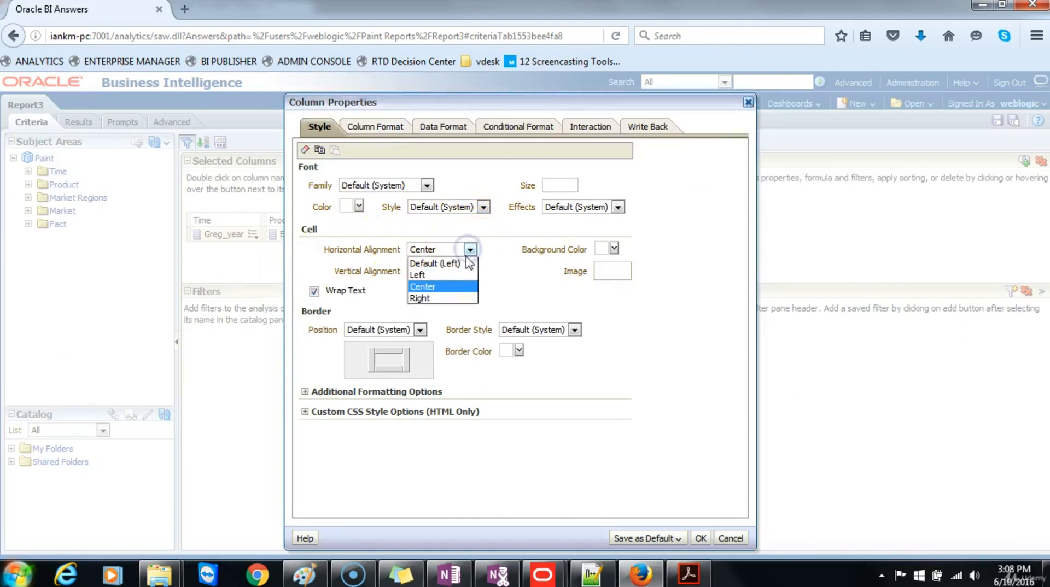
pyautogui.click(458, 263)
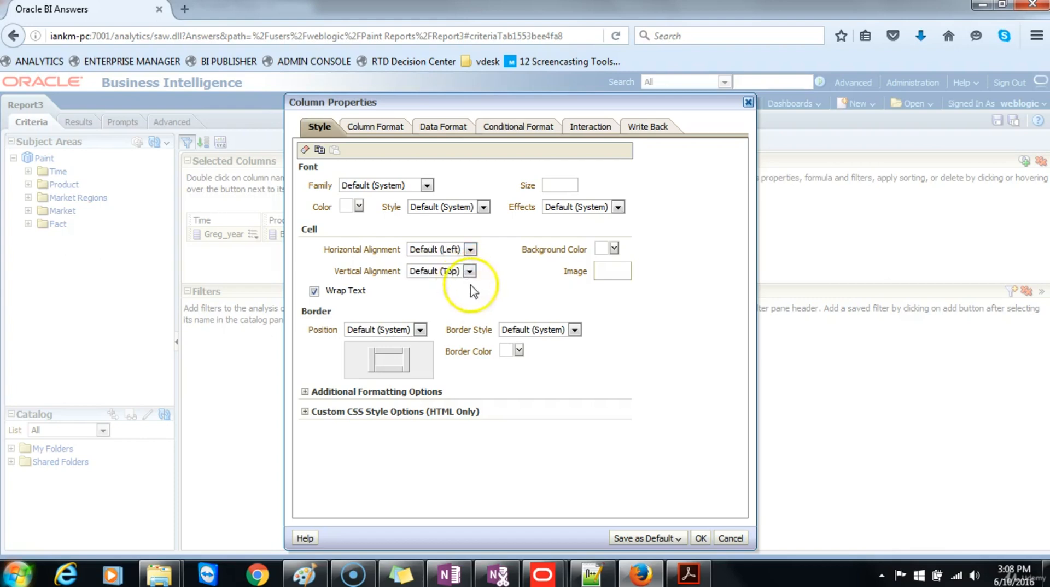
pyautogui.click(700, 538)
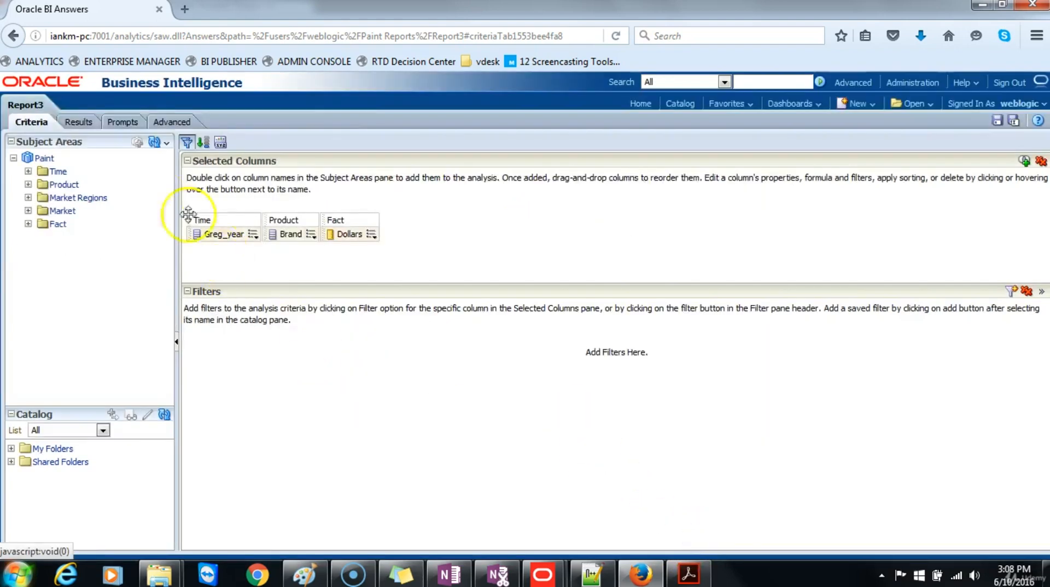
pyautogui.click(76, 122)
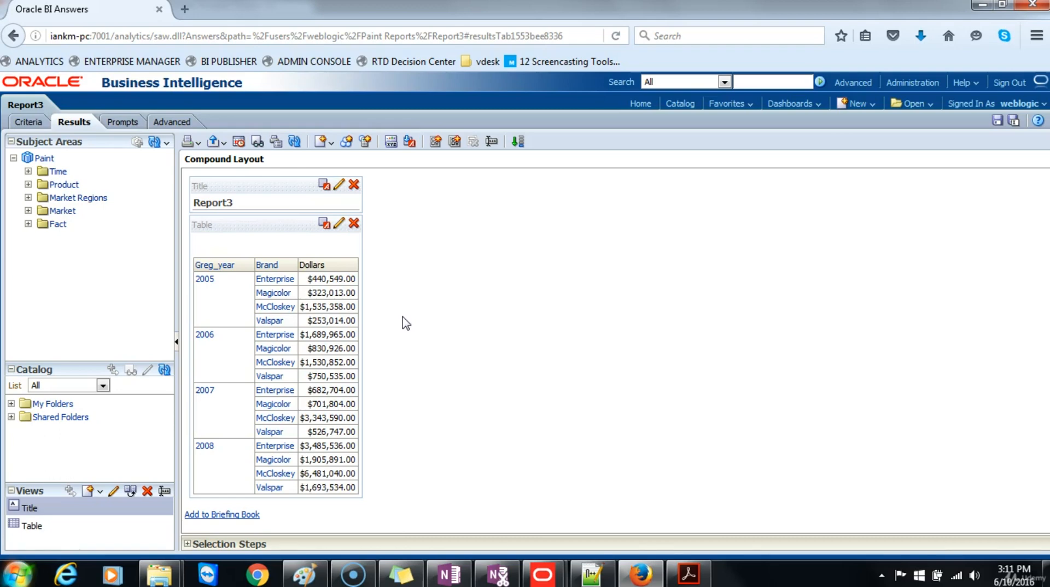
# - Give the Dollars column the custom heading Revenue and check the report results
pyautogui.click(38, 124)
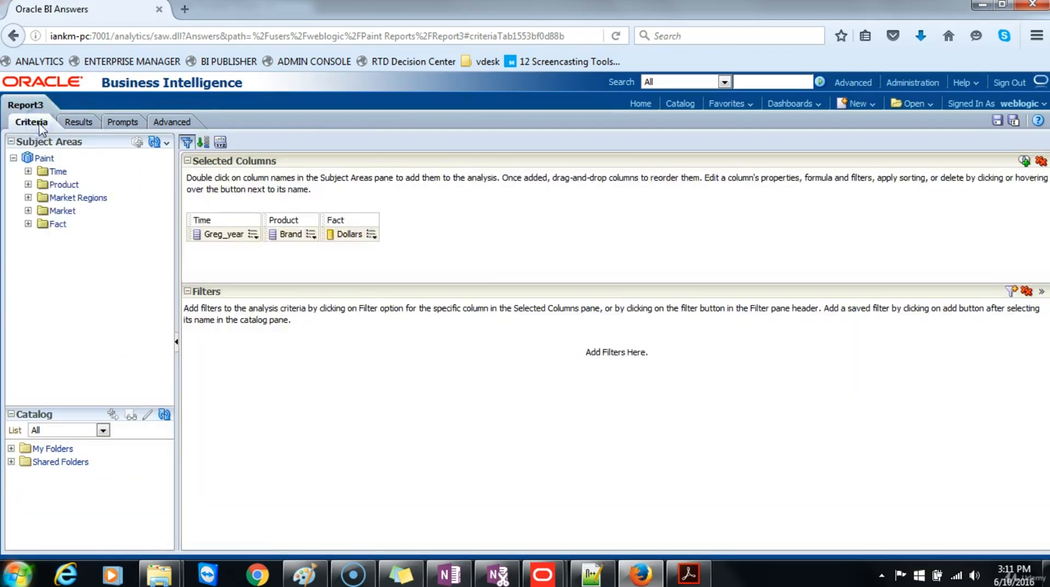
pyautogui.click(373, 235)
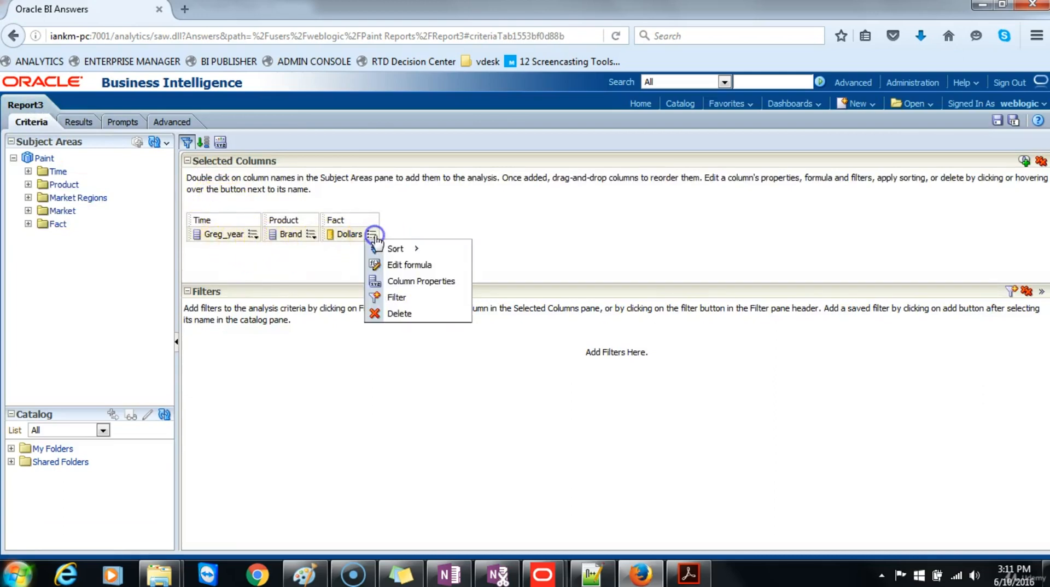
pyautogui.click(416, 281)
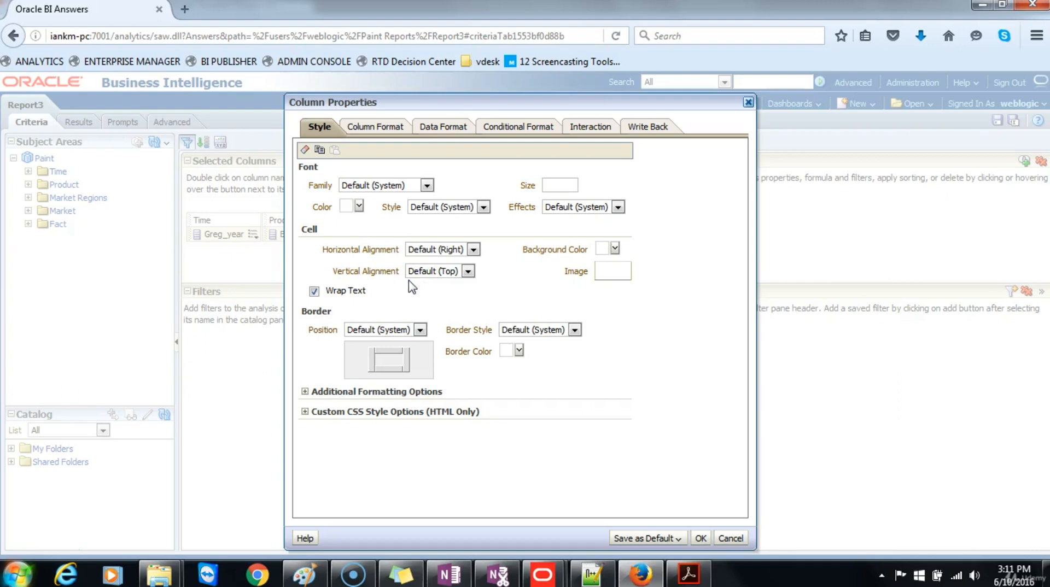
pyautogui.click(388, 129)
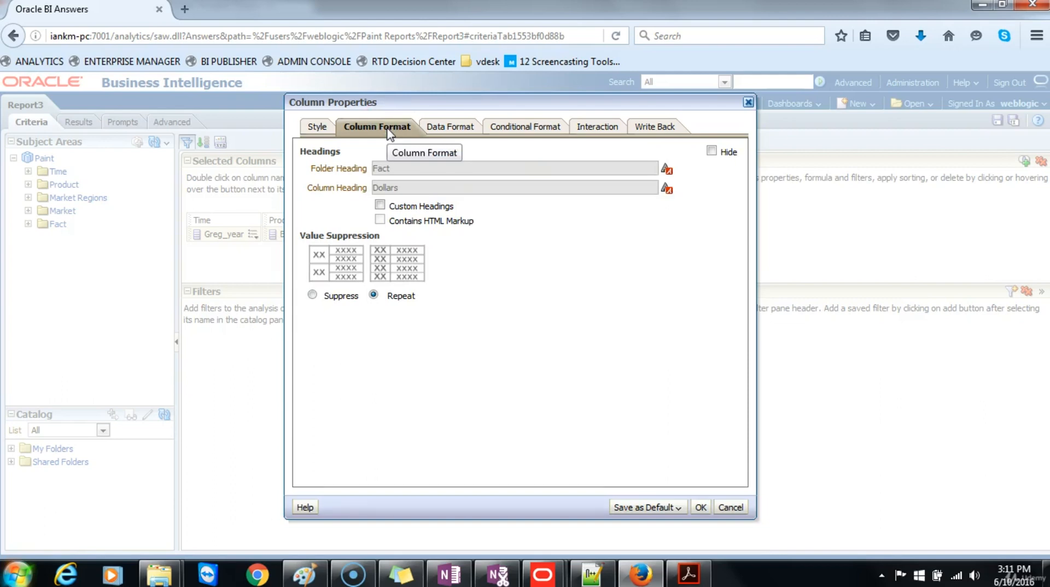
pyautogui.click(381, 207)
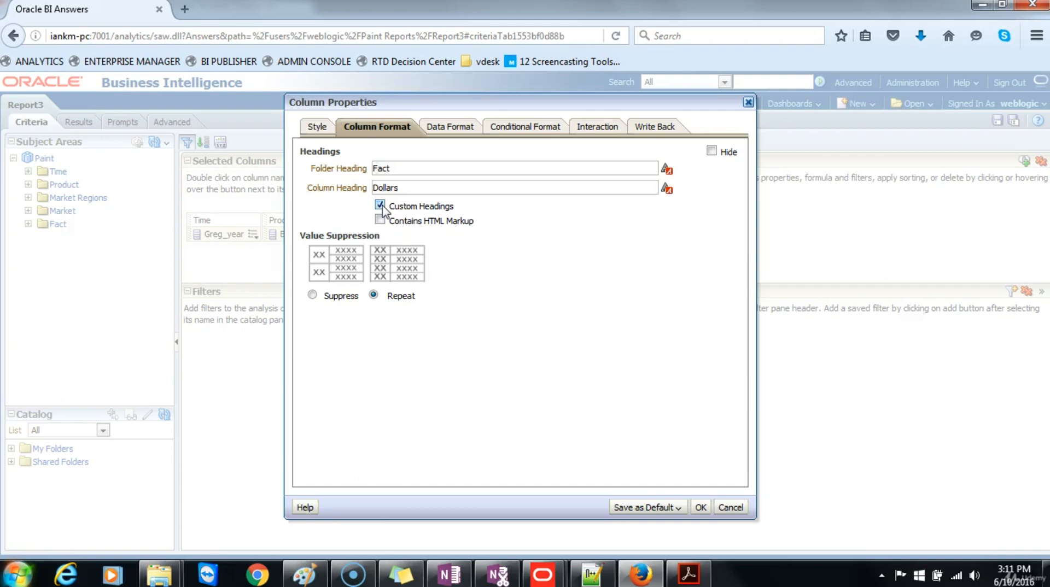
pyautogui.moveTo(406, 189); pyautogui.dragTo(304, 177)
pyautogui.click(700, 507)
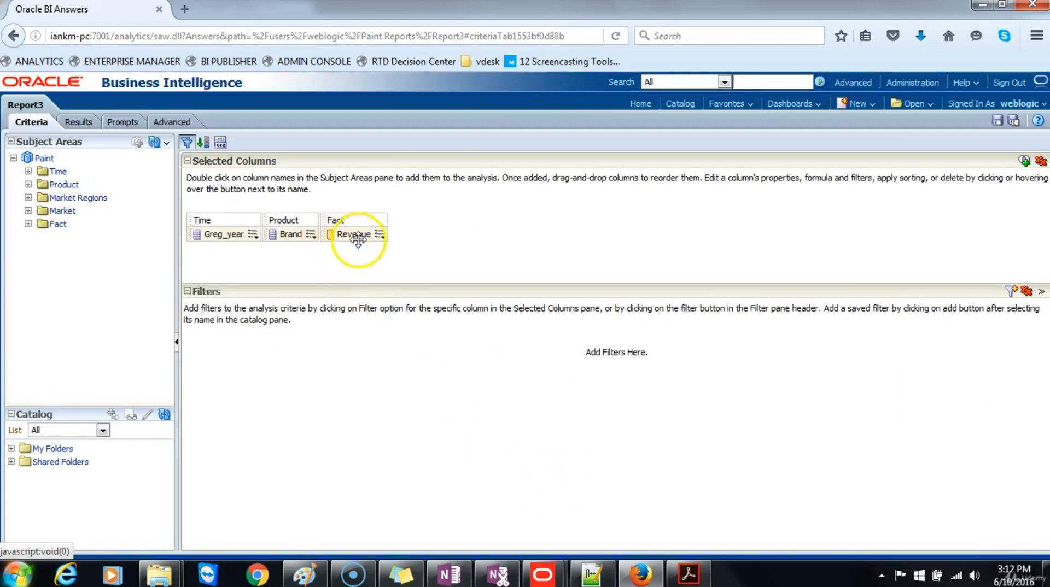
pyautogui.click(80, 122)
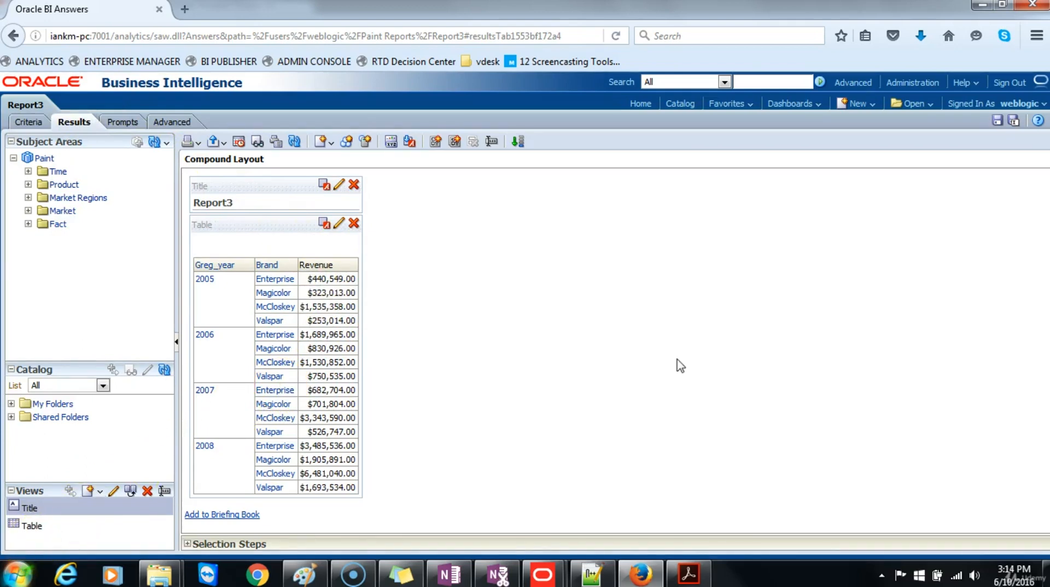
# - Turn off custom headings for the Revenue column to restore its original Dollars heading, and check the report results
pyautogui.click(28, 122)
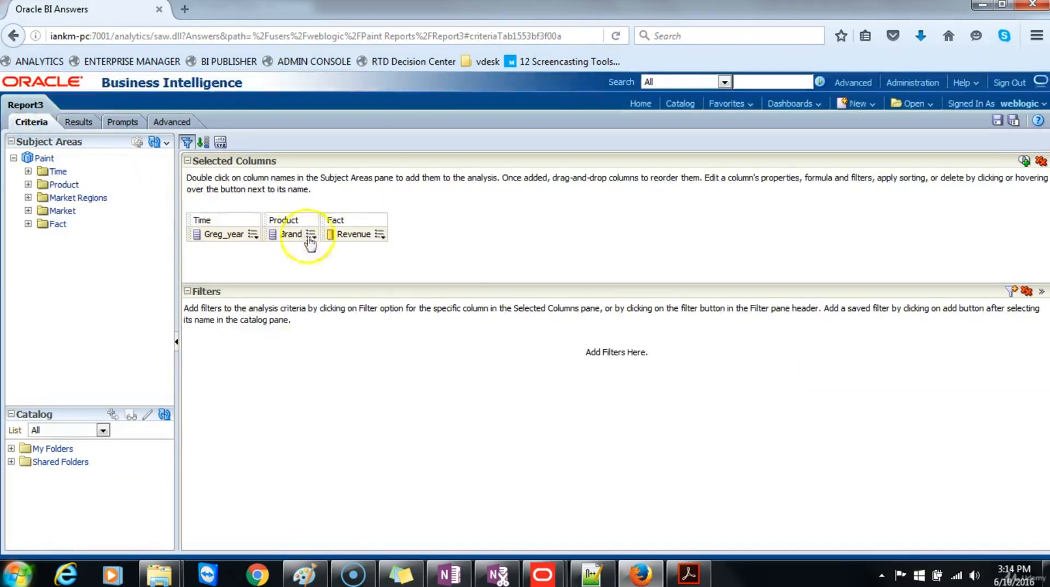
pyautogui.click(380, 236)
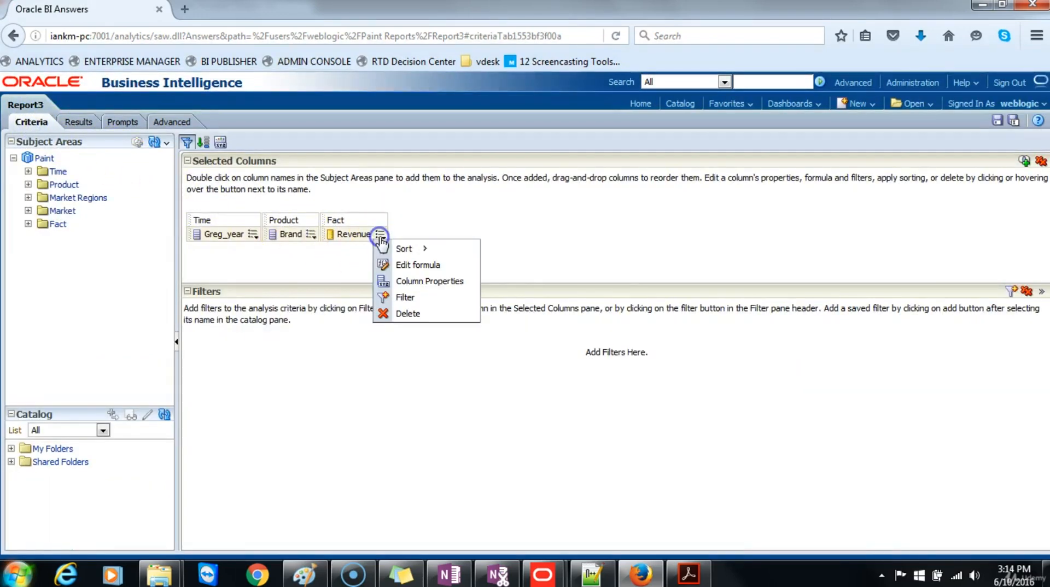
pyautogui.click(402, 282)
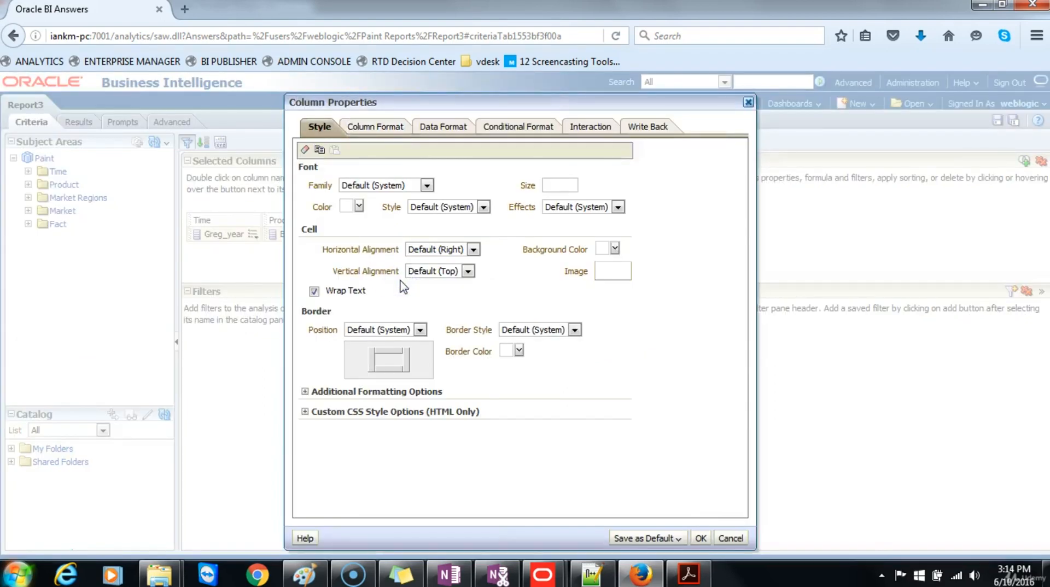
pyautogui.click(378, 126)
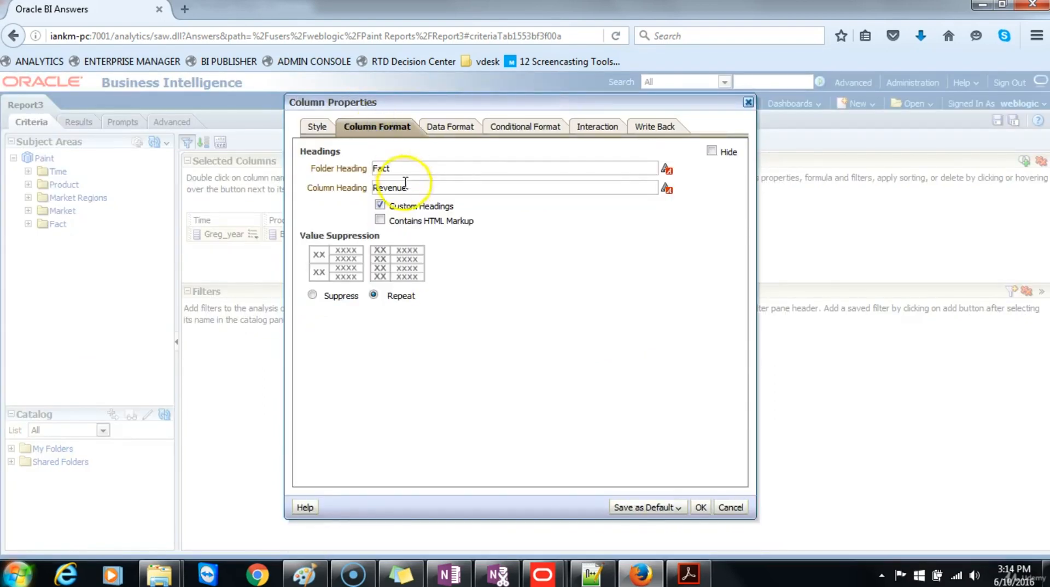
pyautogui.click(381, 206)
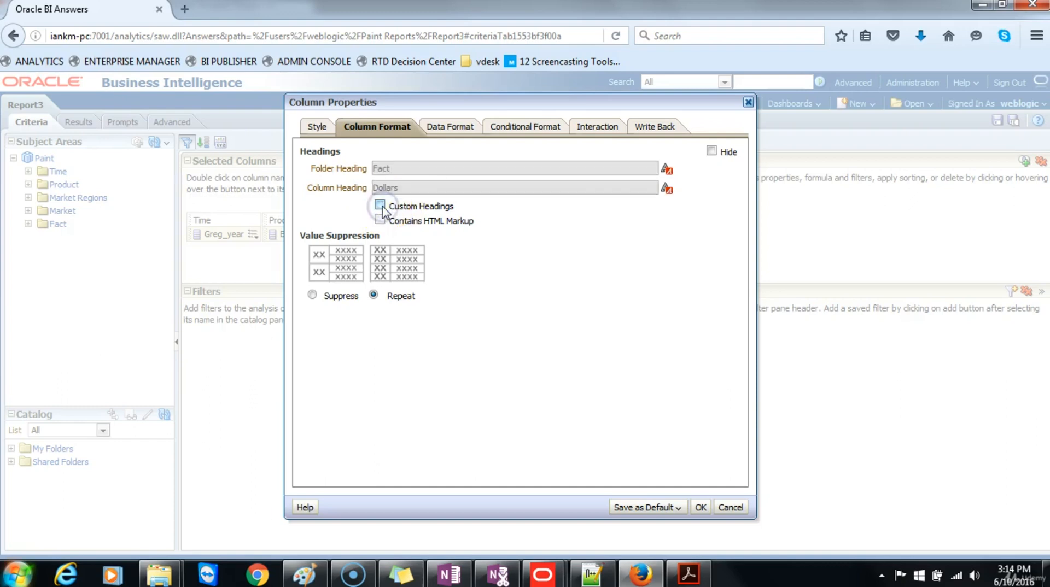
pyautogui.click(700, 507)
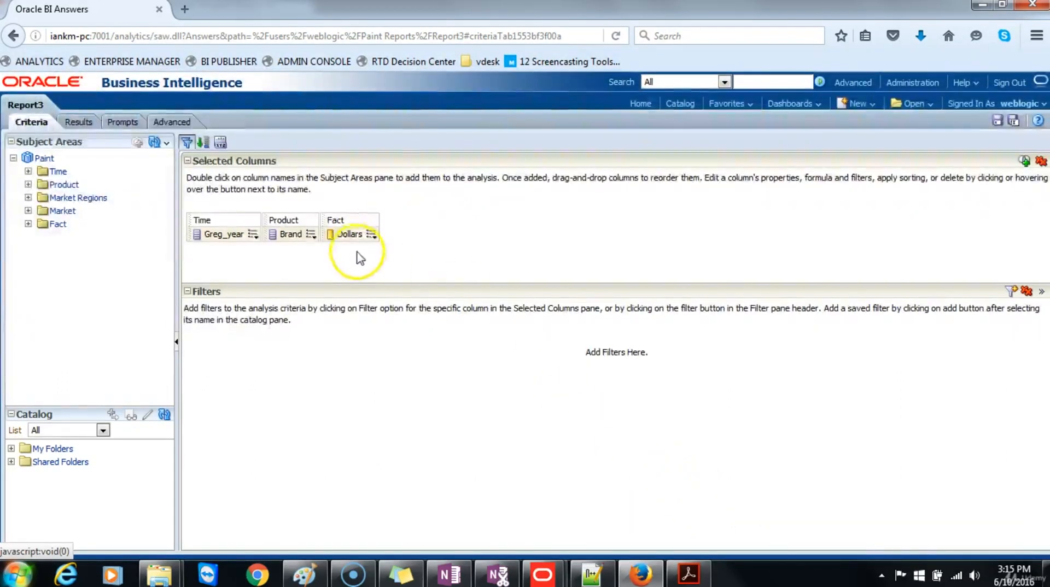
pyautogui.click(78, 122)
pyautogui.click(79, 511)
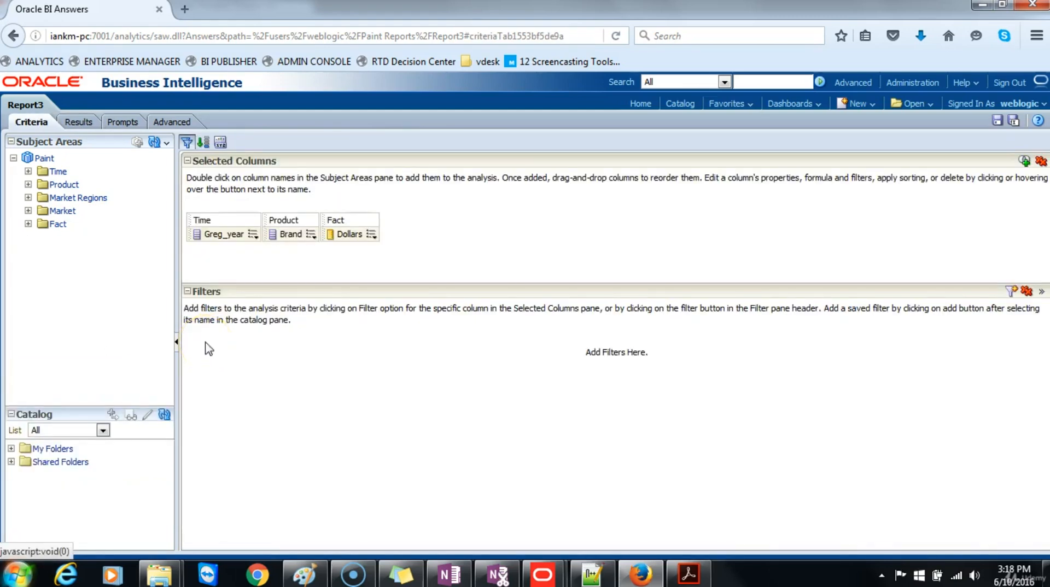
# - Add a conditional format to the Dollars column with the condition that Dollars is greater than 100000
pyautogui.click(372, 234)
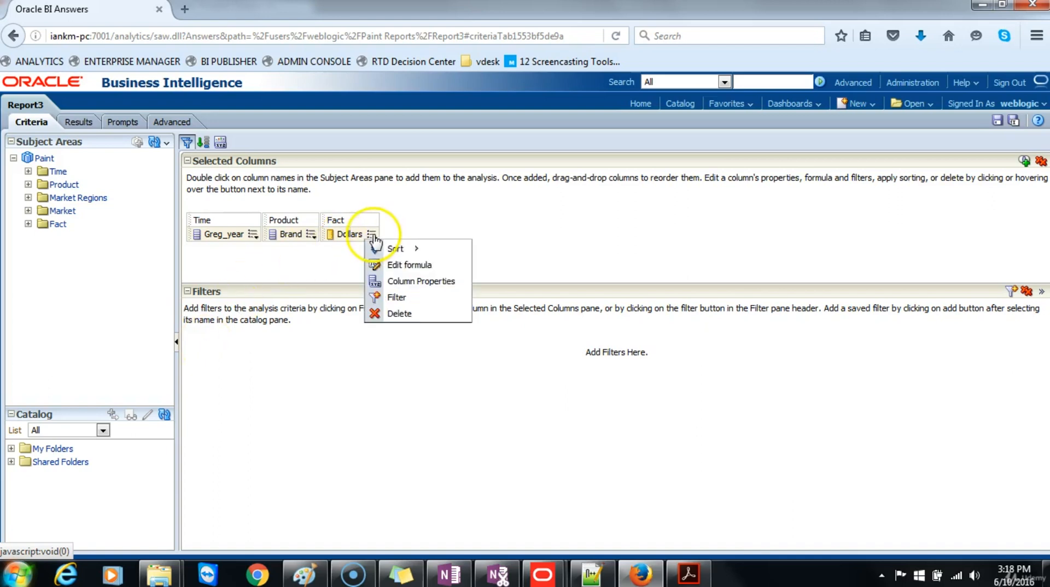
pyautogui.click(398, 282)
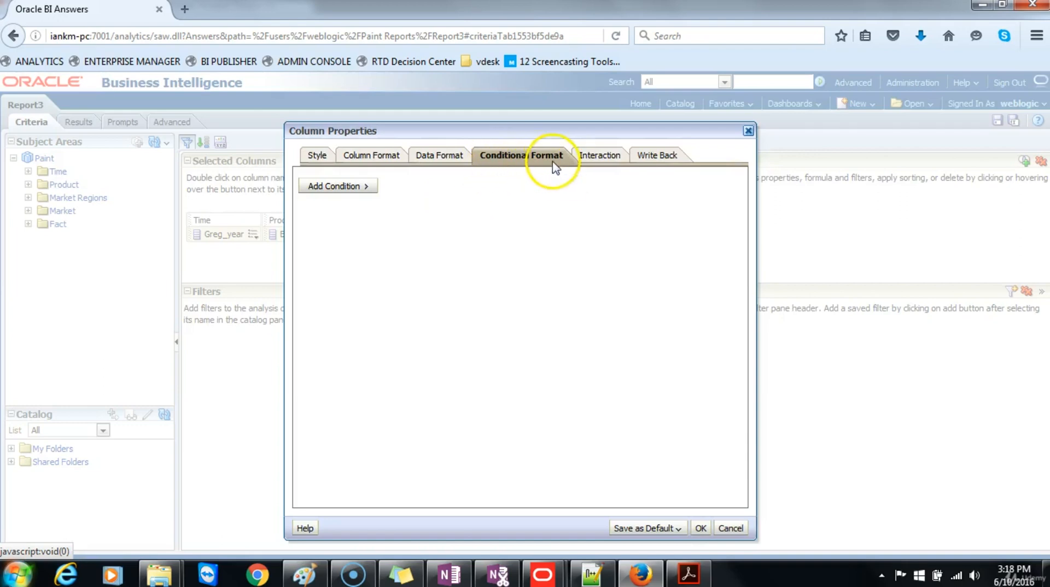
pyautogui.click(344, 187)
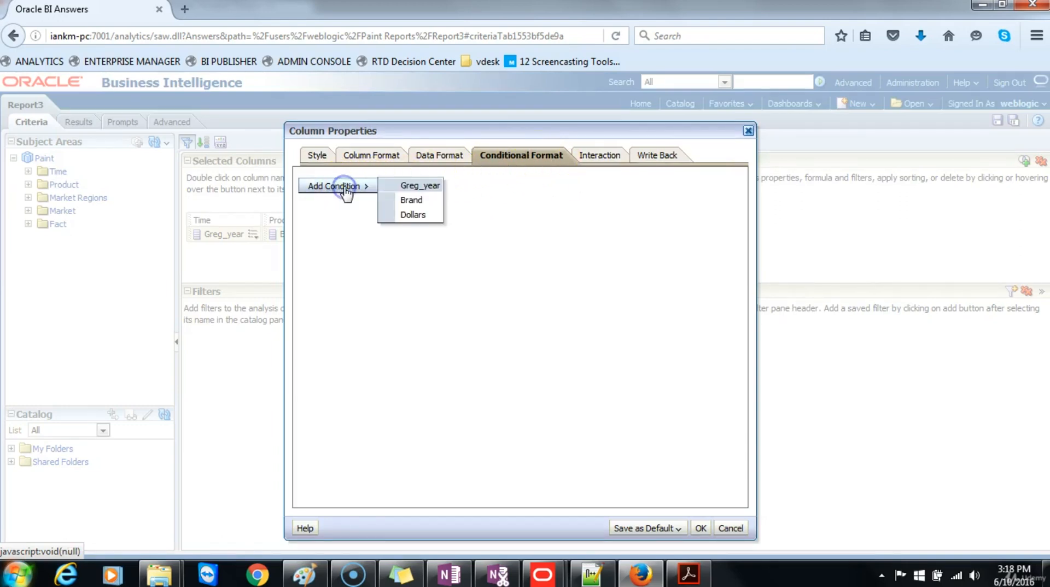
pyautogui.click(408, 215)
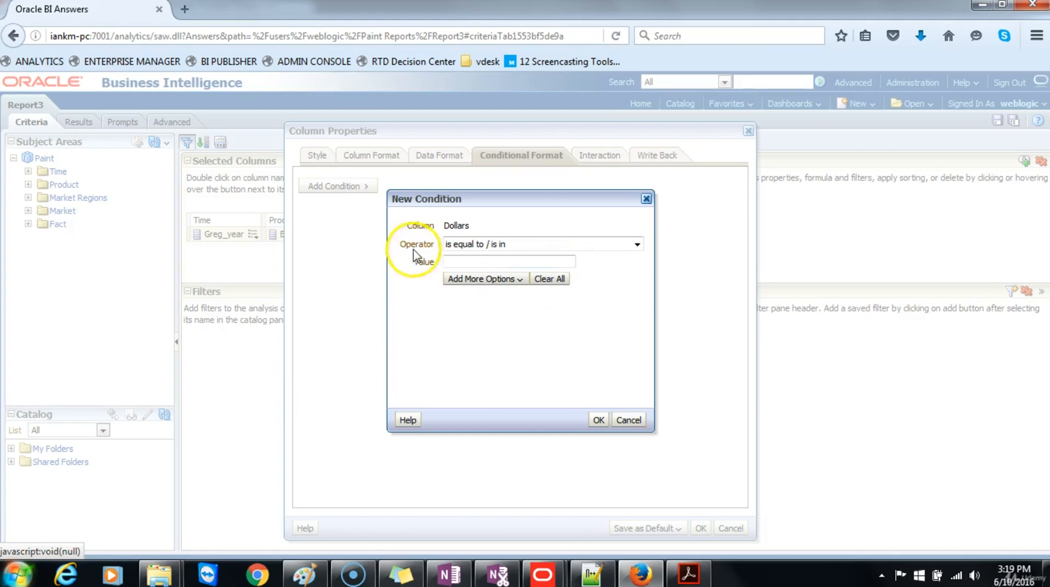
pyautogui.click(637, 245)
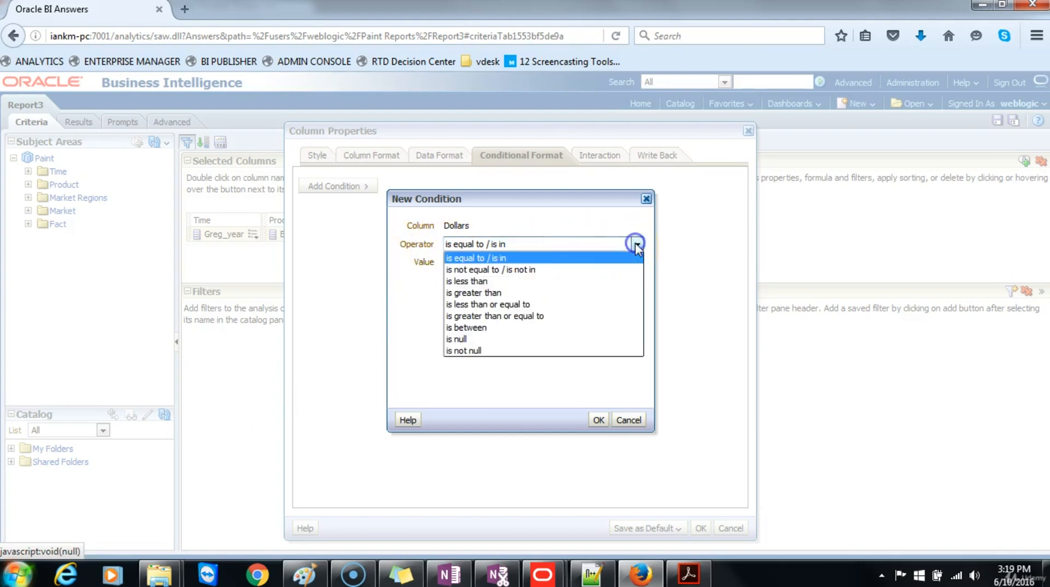
pyautogui.click(521, 293)
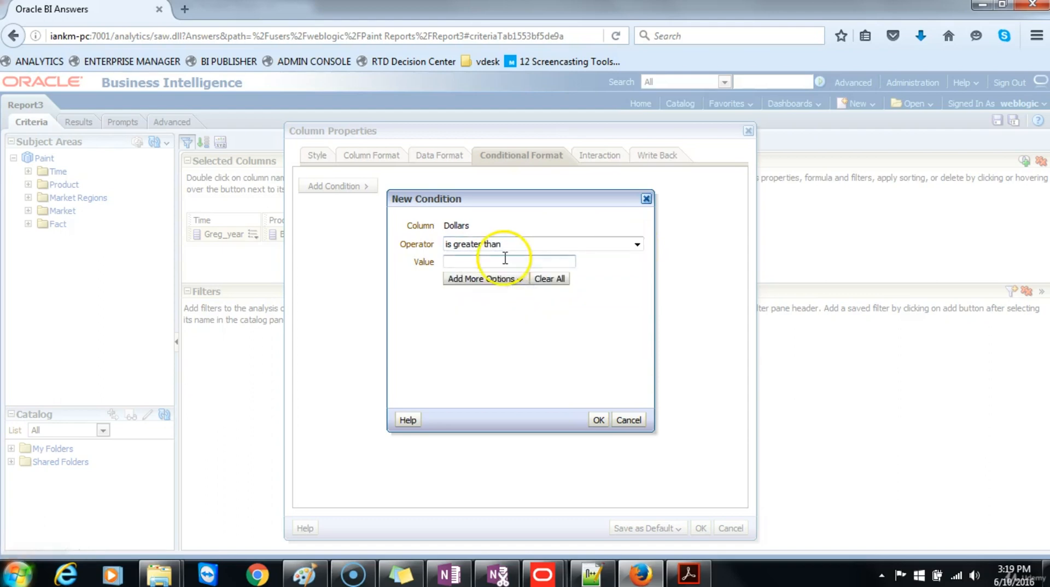
pyautogui.click(505, 261)
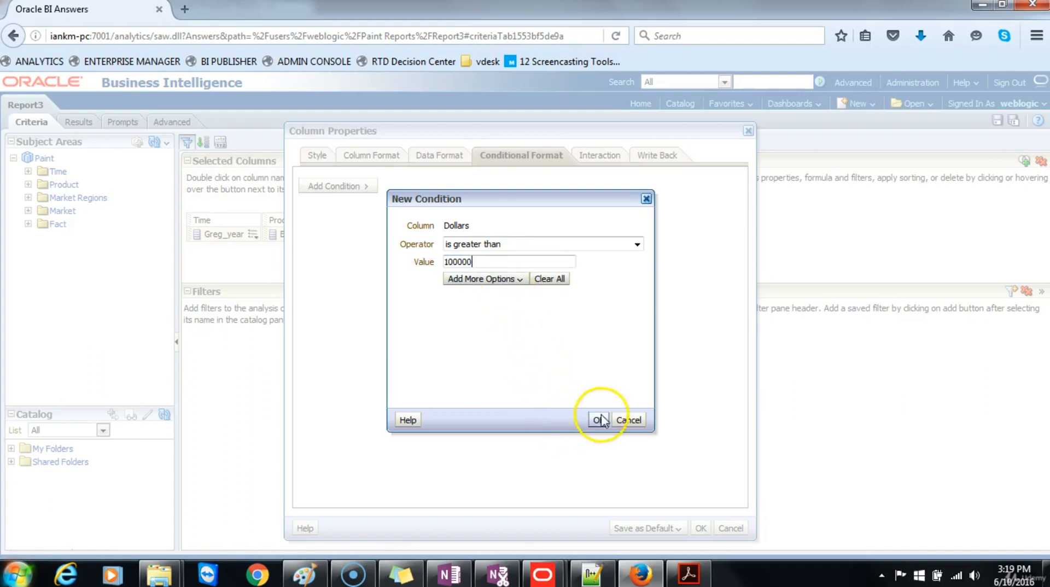
pyautogui.click(598, 420)
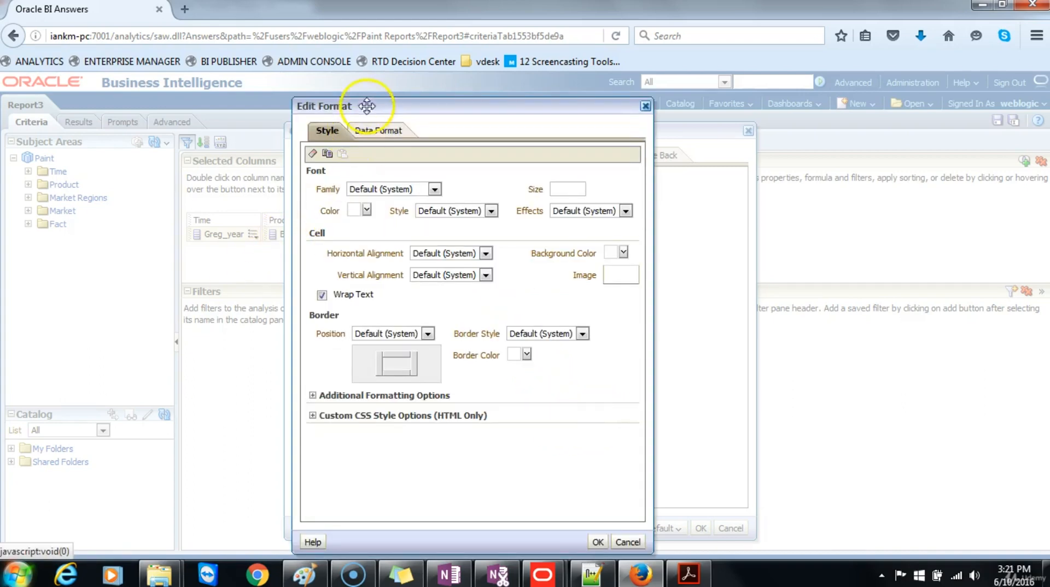
# - Format values meeting the greater-than condition with green font color #008000 and Bold style
pyautogui.moveTo(367, 106); pyautogui.dragTo(368, 105)
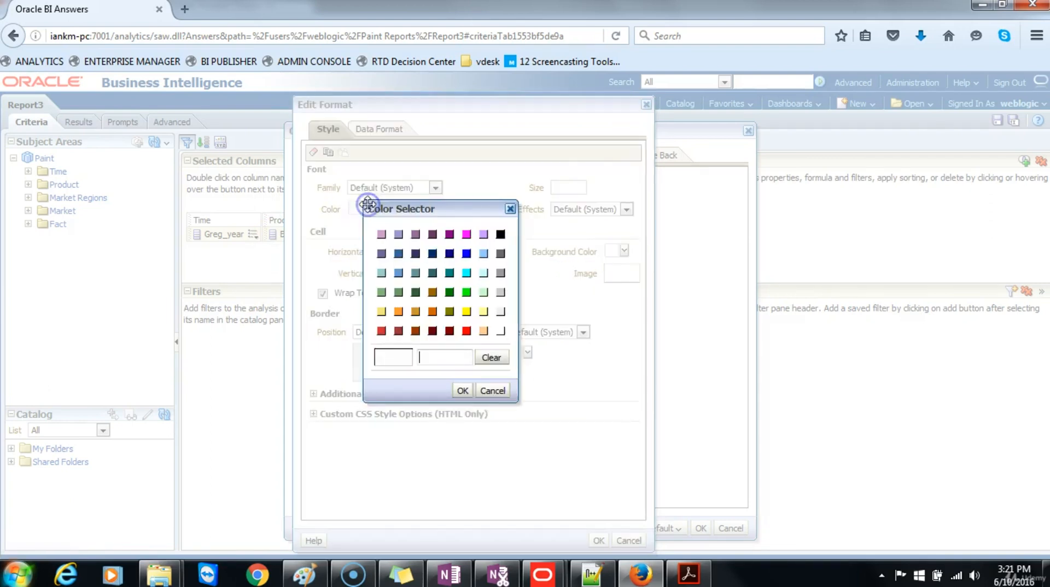
pyautogui.click(368, 208)
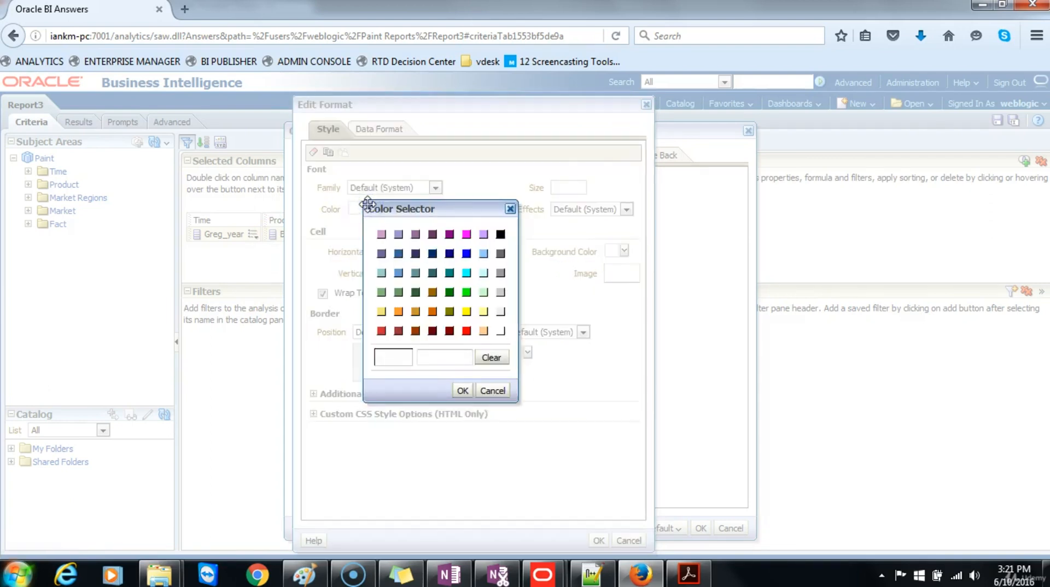
pyautogui.click(449, 294)
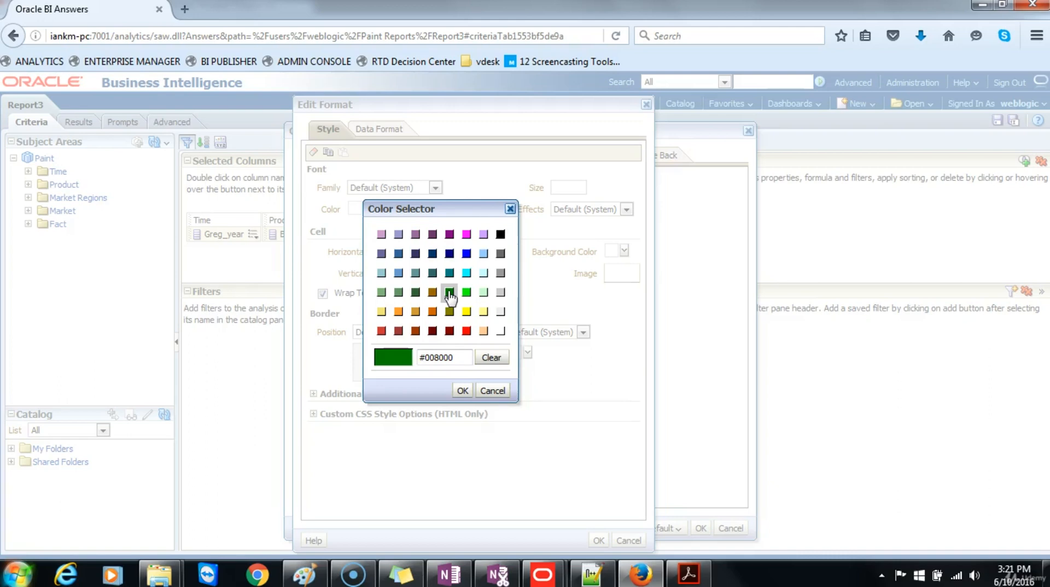
pyautogui.click(463, 390)
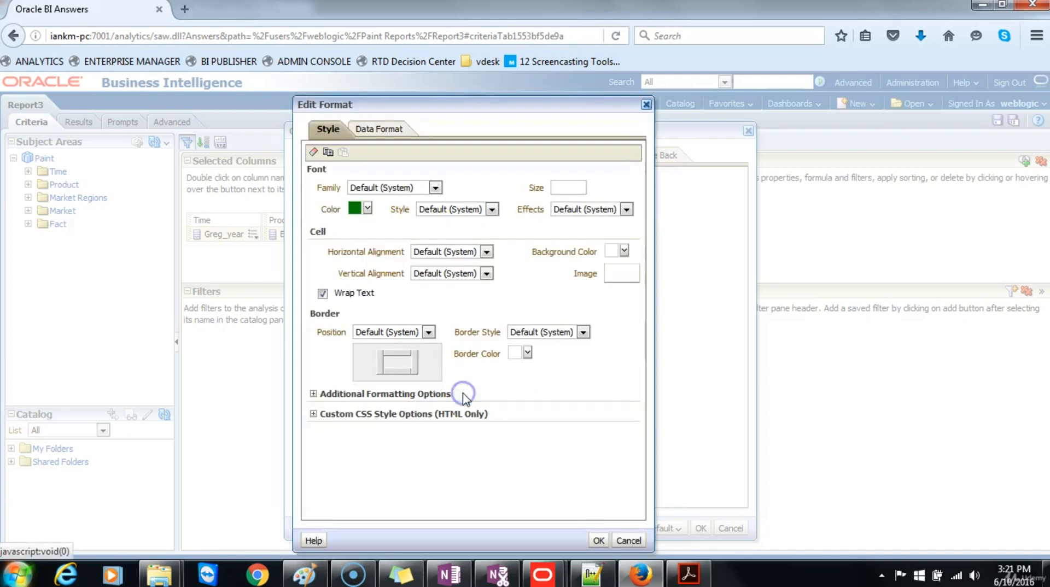
pyautogui.click(491, 209)
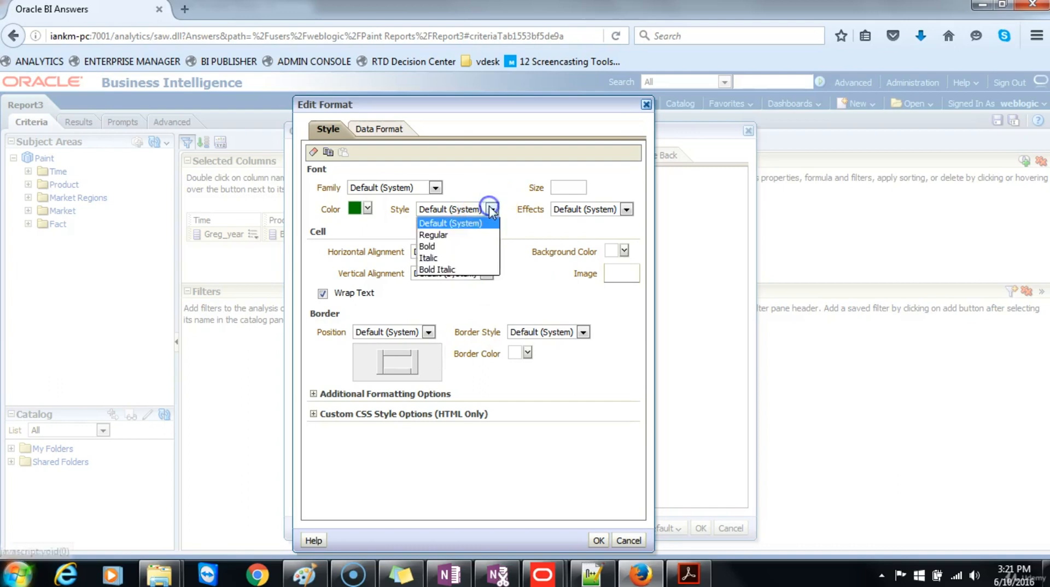
pyautogui.click(444, 247)
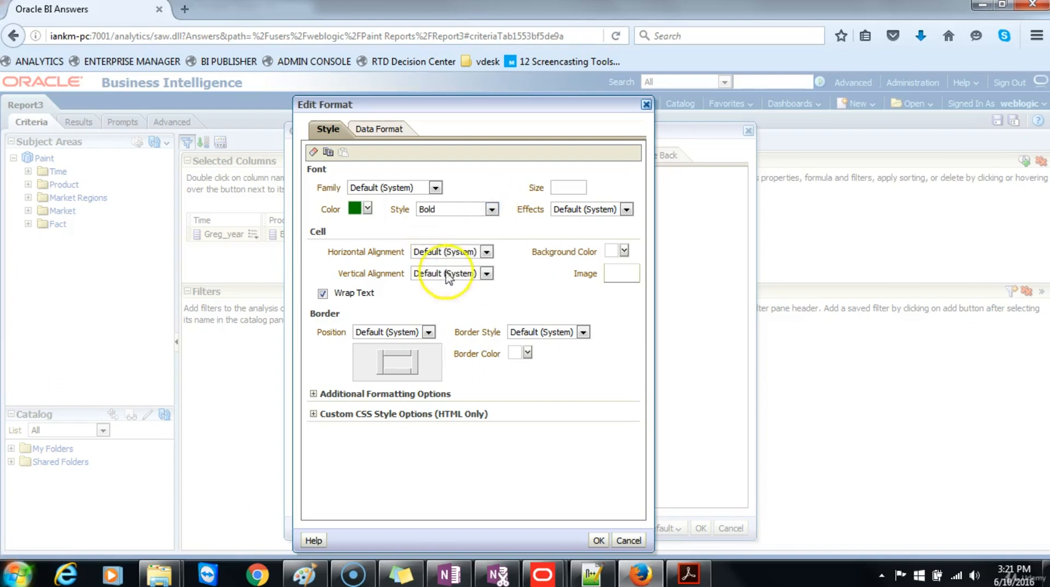
pyautogui.click(597, 541)
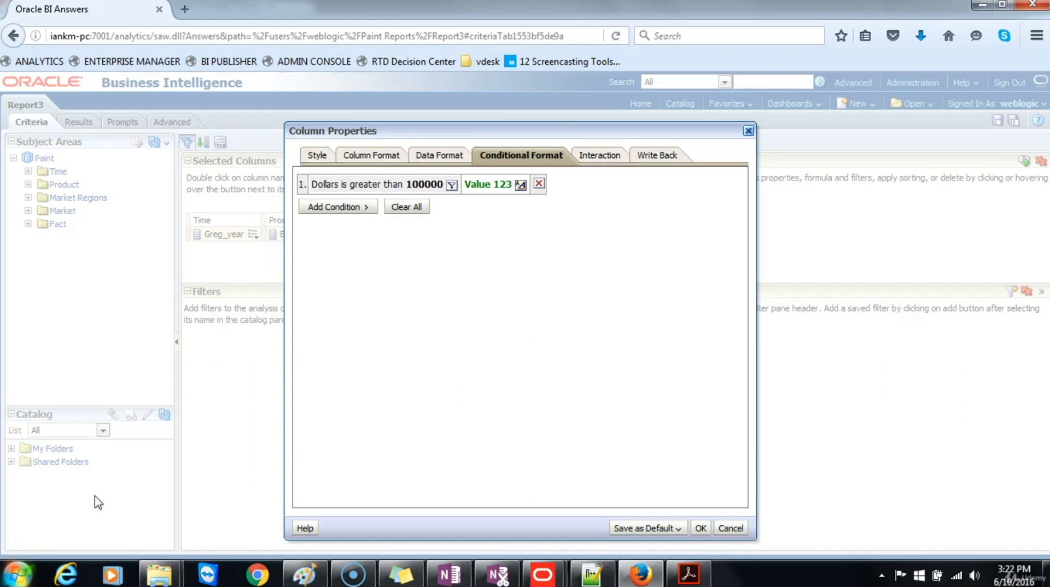
# - Add a second condition to the Dollars column's conditional format: Dollars is less than or equal to 100000
pyautogui.click(347, 210)
pyautogui.click(407, 237)
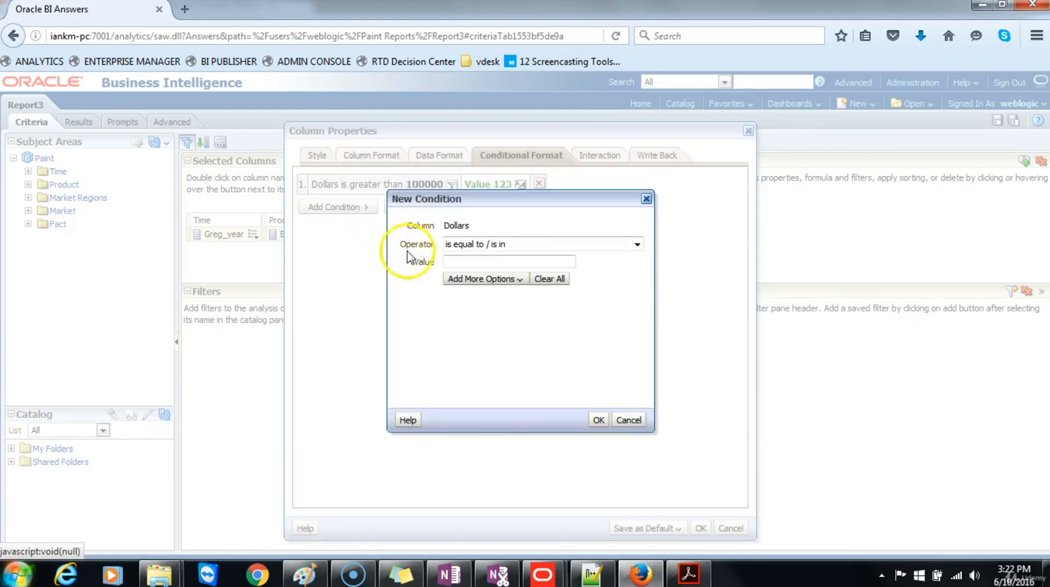
pyautogui.click(637, 244)
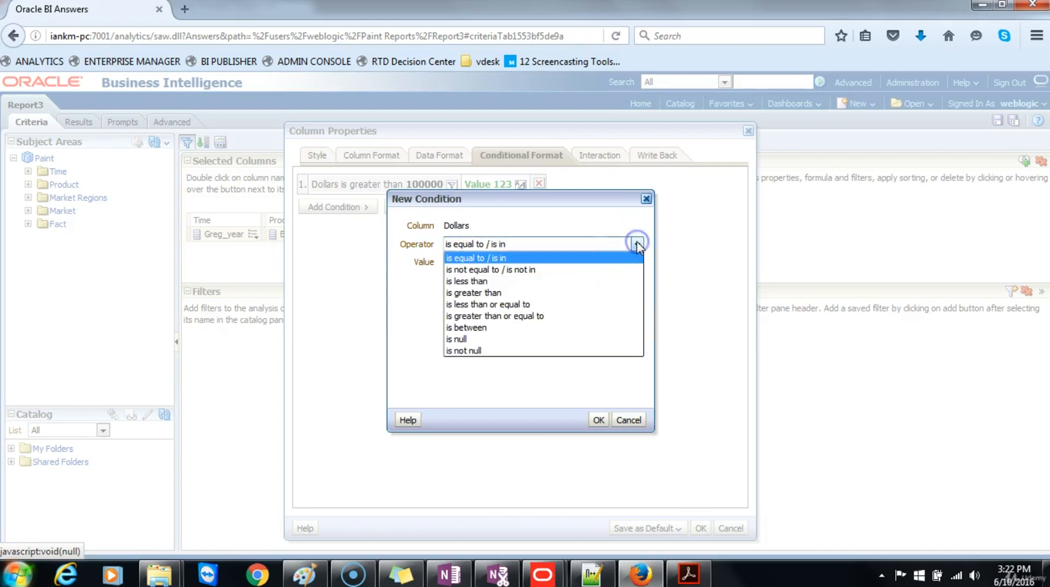
pyautogui.click(522, 304)
pyautogui.click(504, 261)
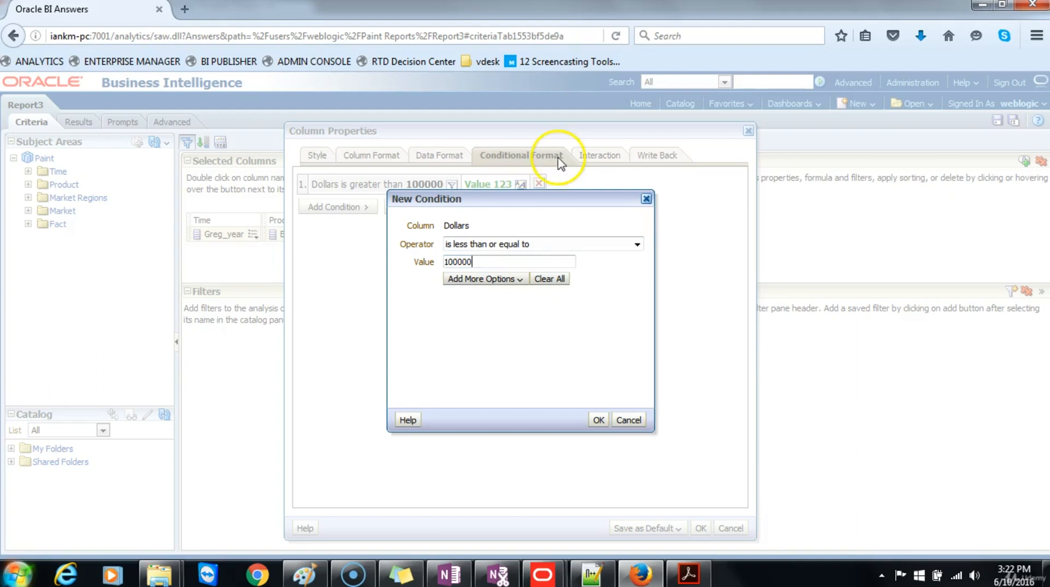
pyautogui.click(599, 421)
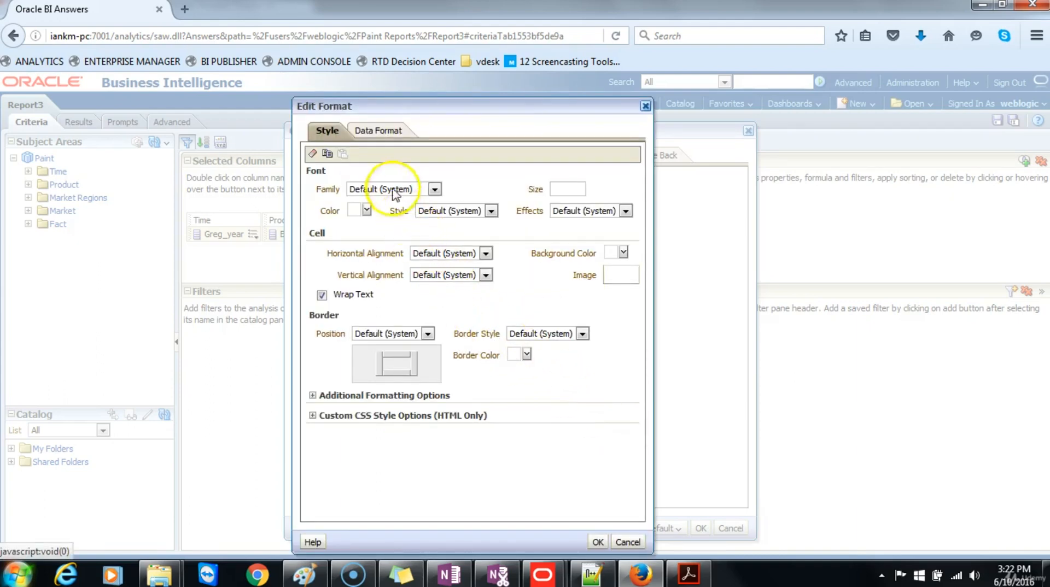
# - Format values meeting the less-than-or-equal condition with red font color #FF0000 and Bold style, apply the column properties, and check the results
pyautogui.click(368, 211)
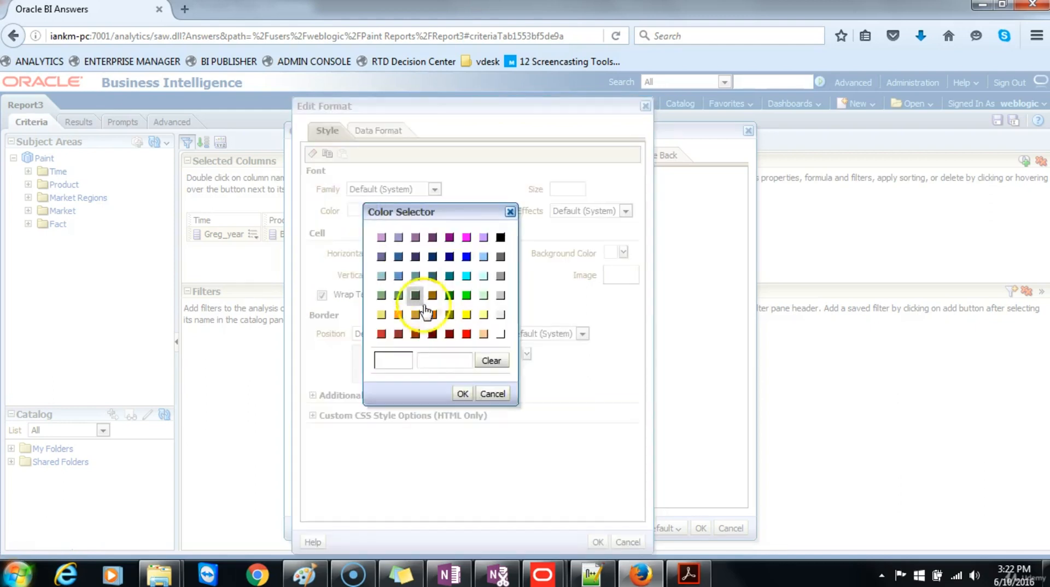
pyautogui.click(465, 334)
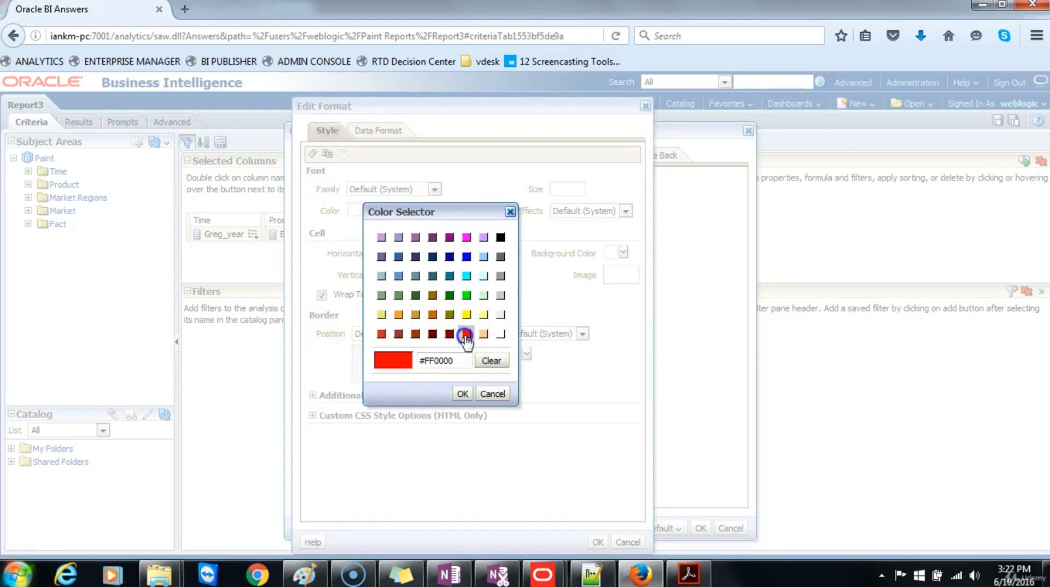
pyautogui.click(462, 394)
pyautogui.click(491, 210)
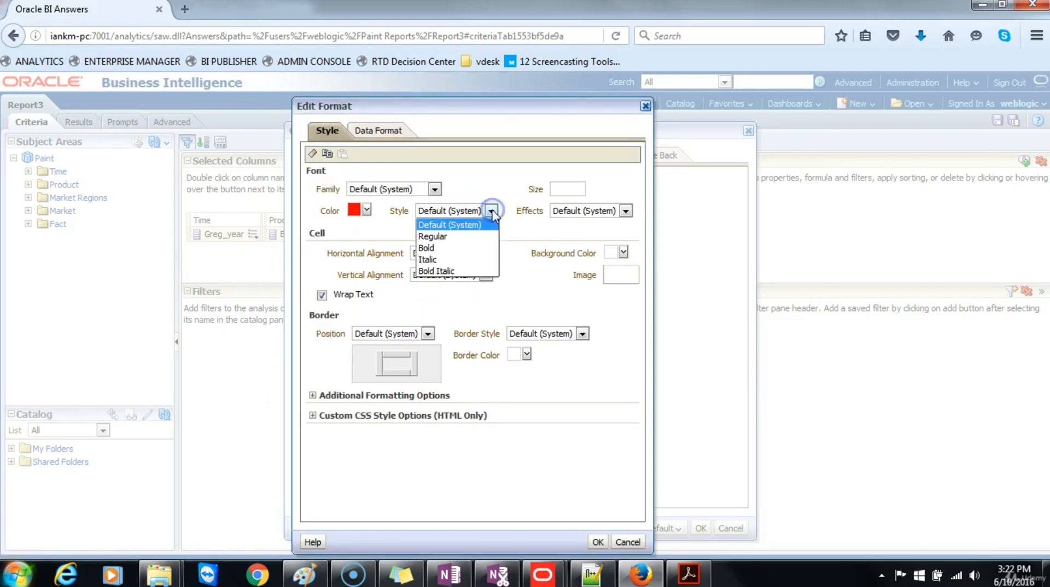
pyautogui.click(464, 249)
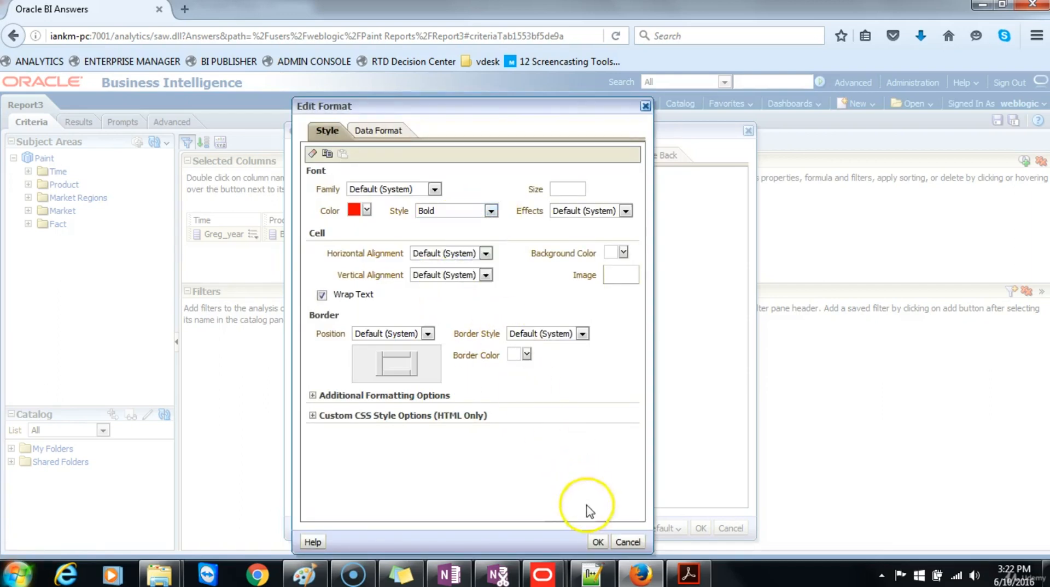
pyautogui.click(597, 541)
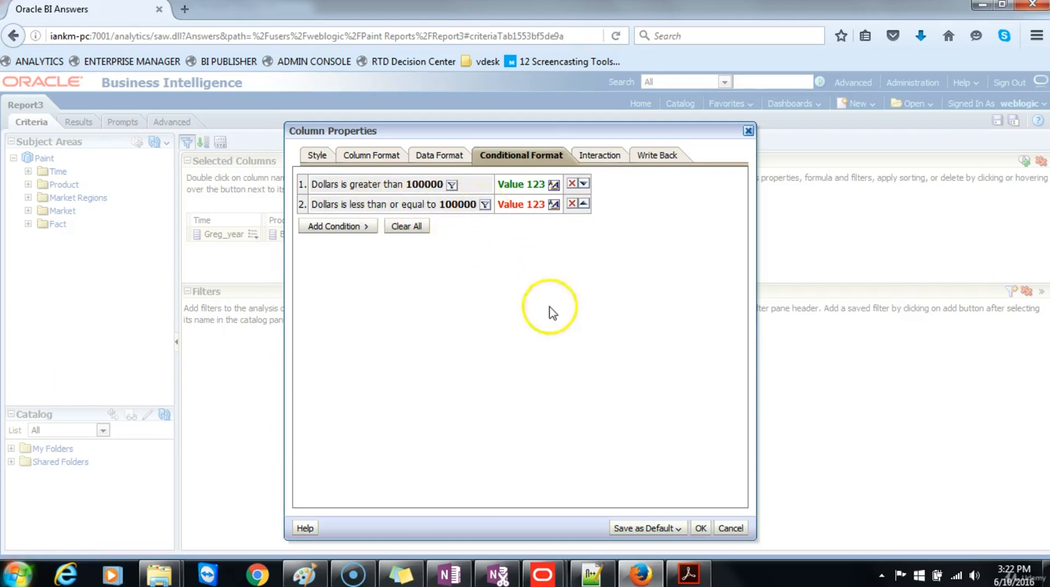
pyautogui.click(700, 528)
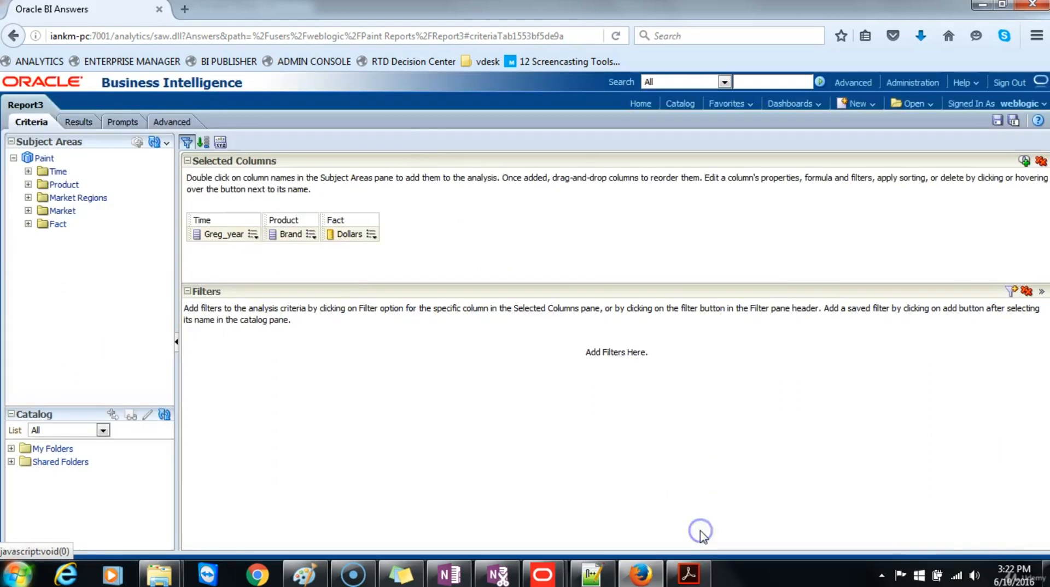
pyautogui.click(83, 124)
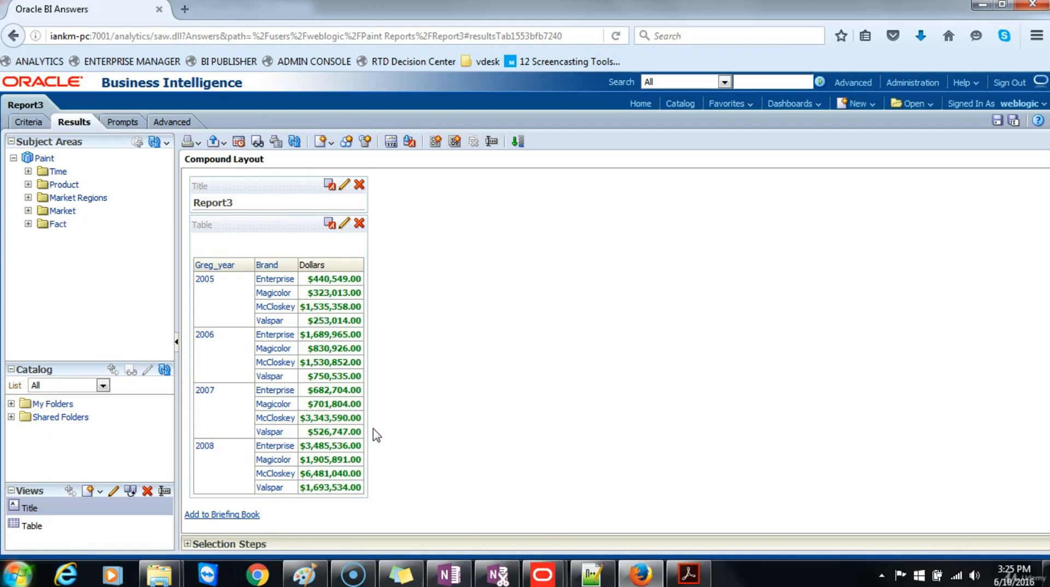
# - Set the threshold of the Dollars column's greater-than conditional format to 1000000.00
pyautogui.click(28, 123)
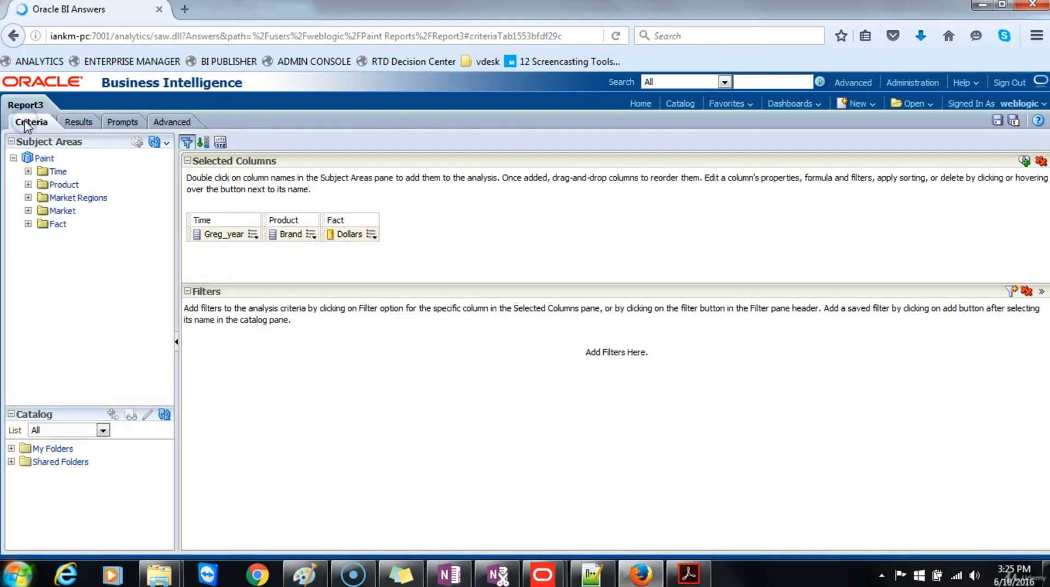
pyautogui.click(372, 236)
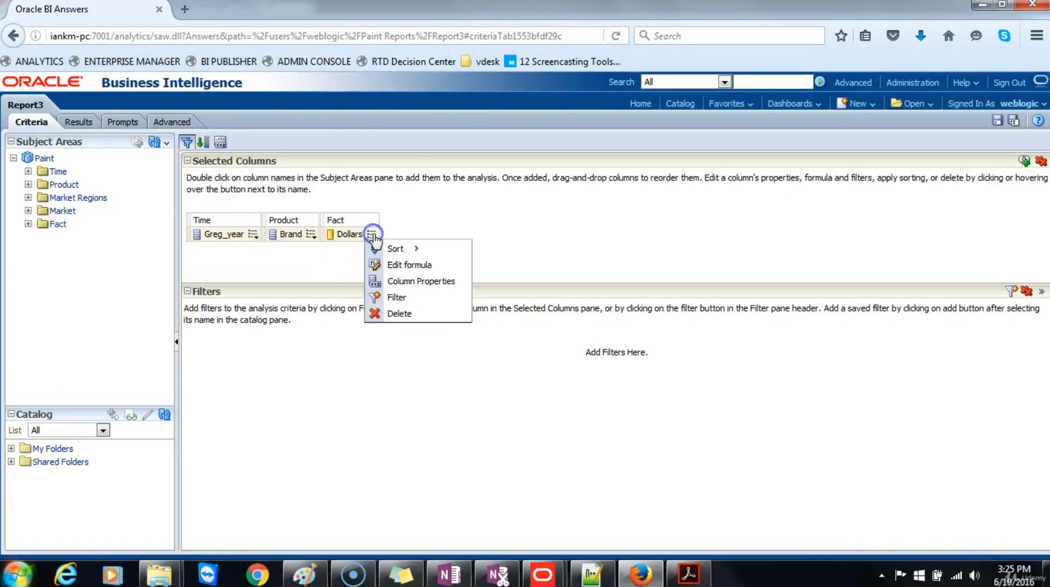
pyautogui.click(400, 281)
pyautogui.click(502, 127)
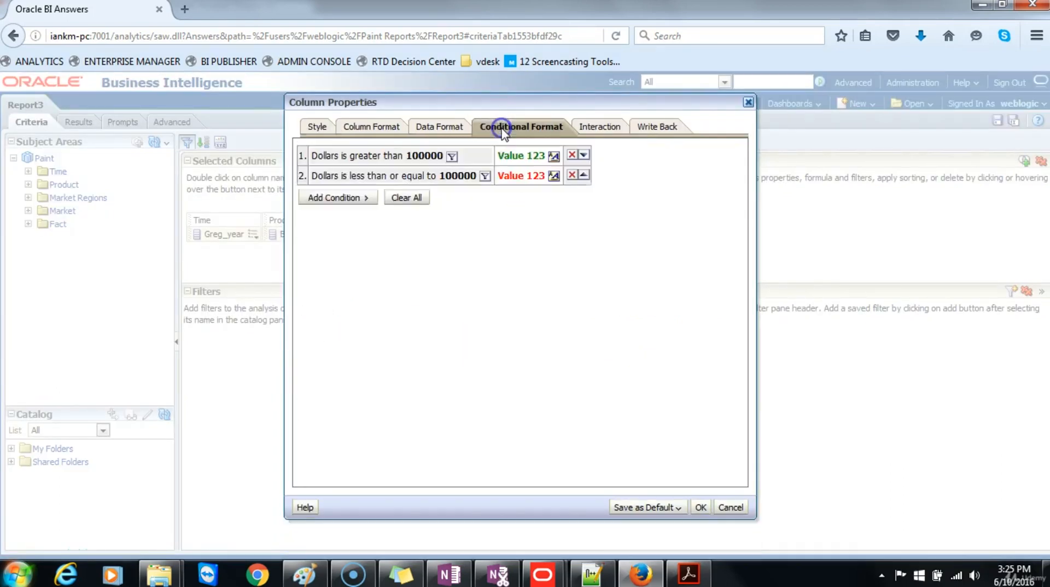
pyautogui.click(451, 157)
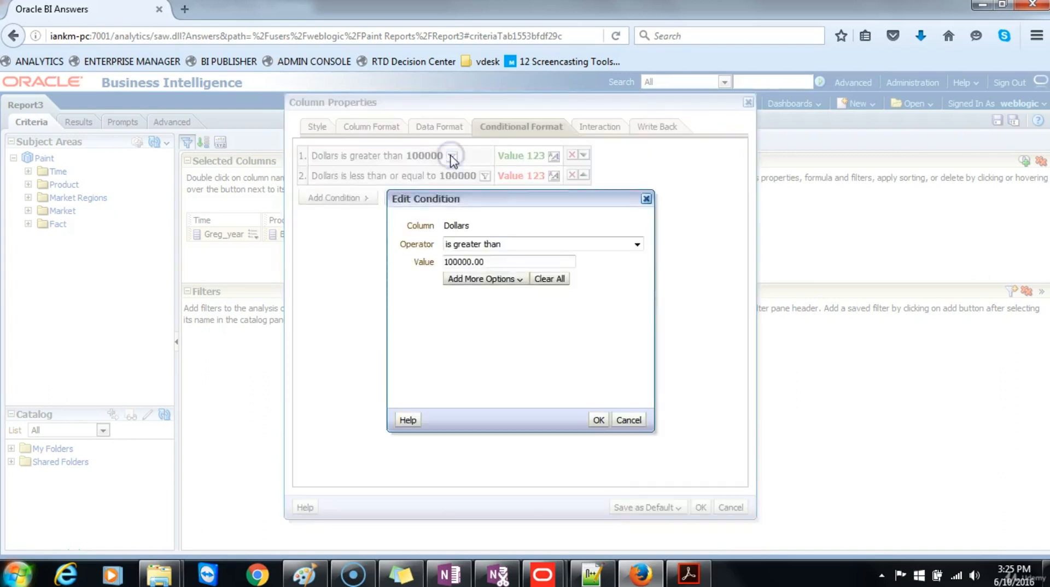
pyautogui.click(469, 261)
pyautogui.click(596, 420)
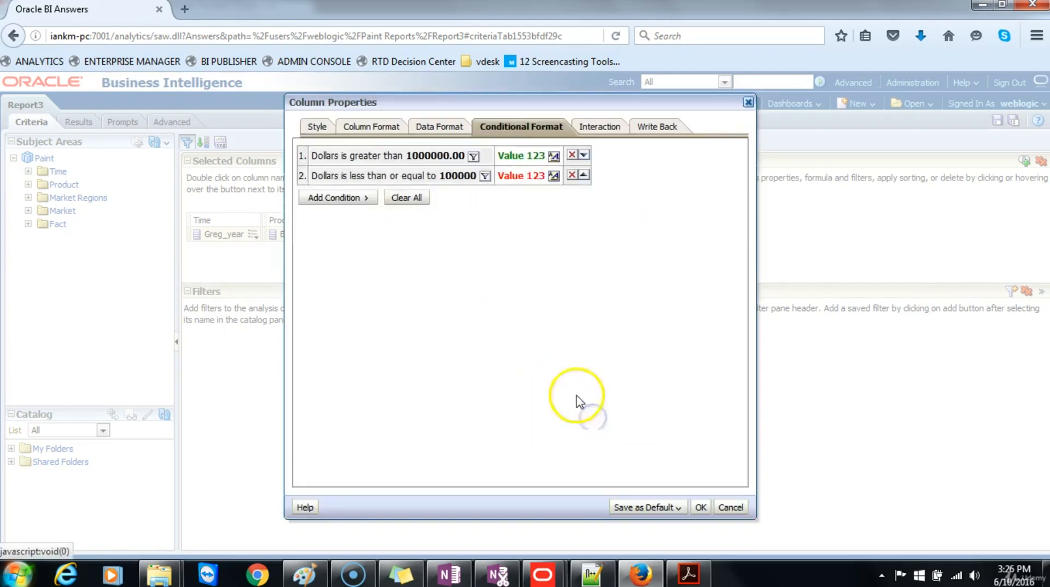
# - Set the less-than-or-equal condition's threshold to 1000000.00, apply the Dollars column properties, and check the report results
pyautogui.click(483, 175)
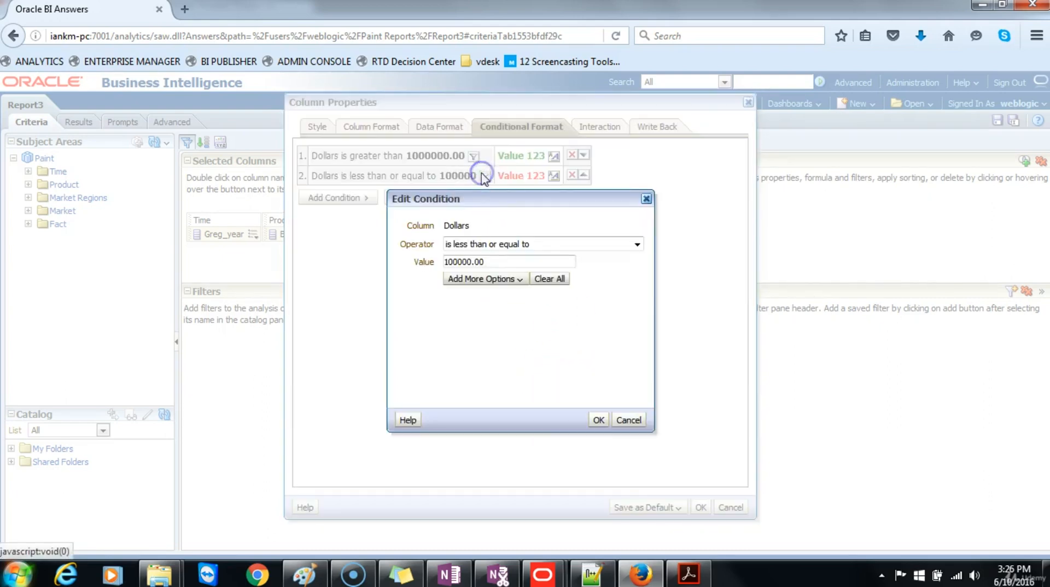
pyautogui.click(461, 262)
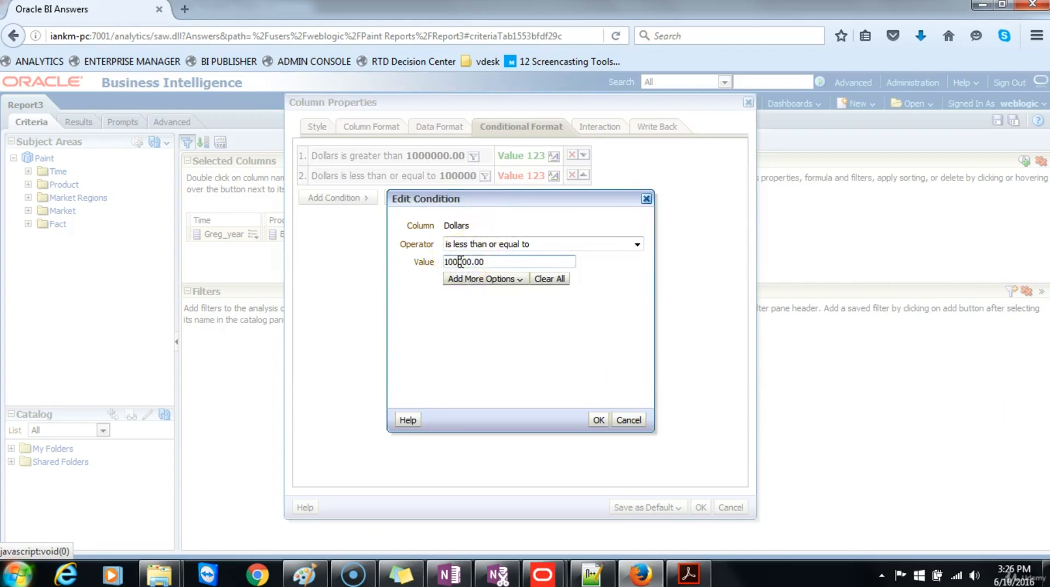
pyautogui.write('0')
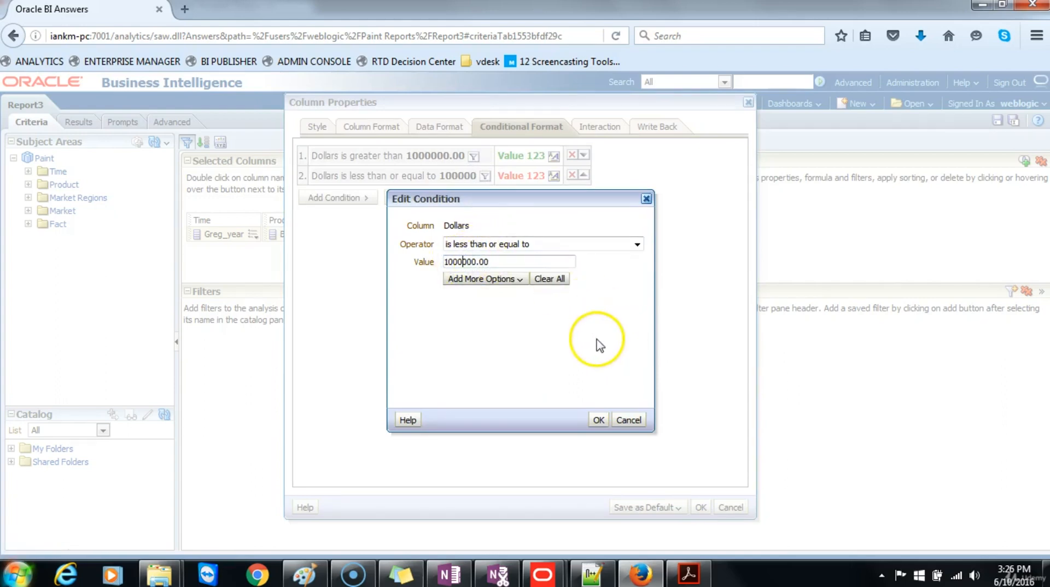
pyautogui.click(598, 419)
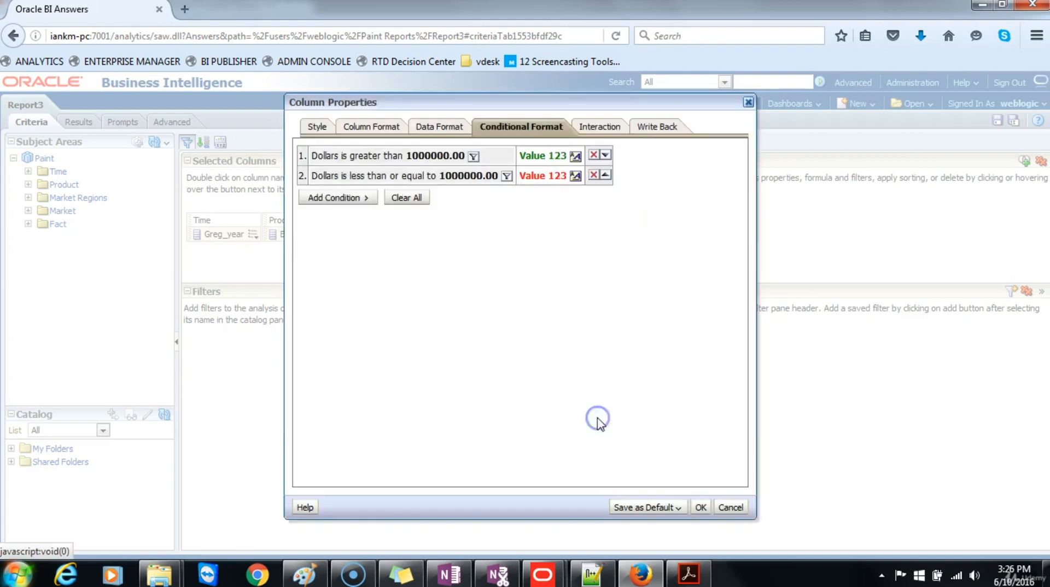
pyautogui.click(699, 507)
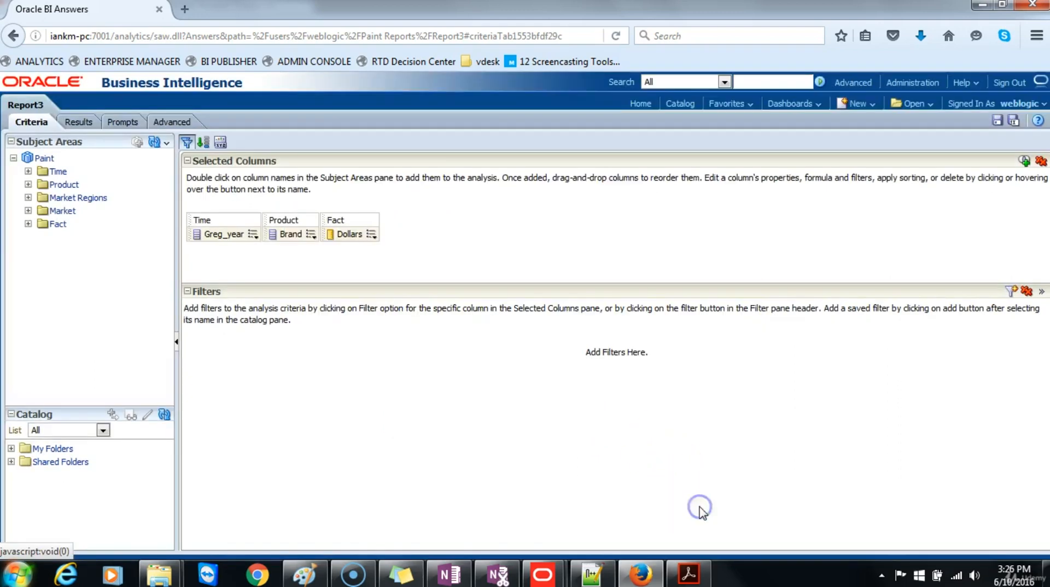
pyautogui.click(78, 121)
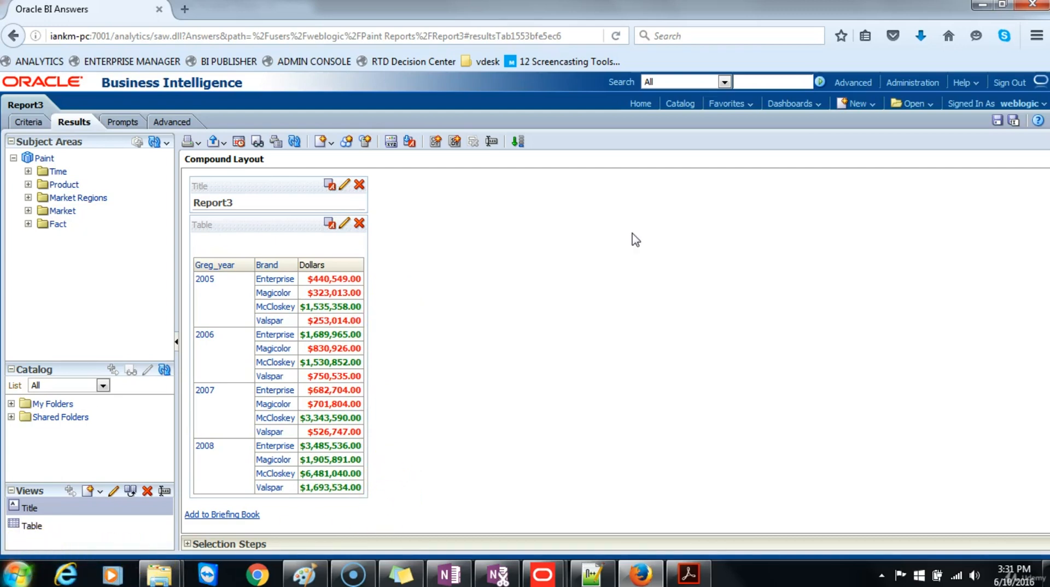
# - Save a copy of the analysis as Report4 in the /My Folders/Paint Reports folder
pyautogui.click(1014, 122)
pyautogui.click(491, 246)
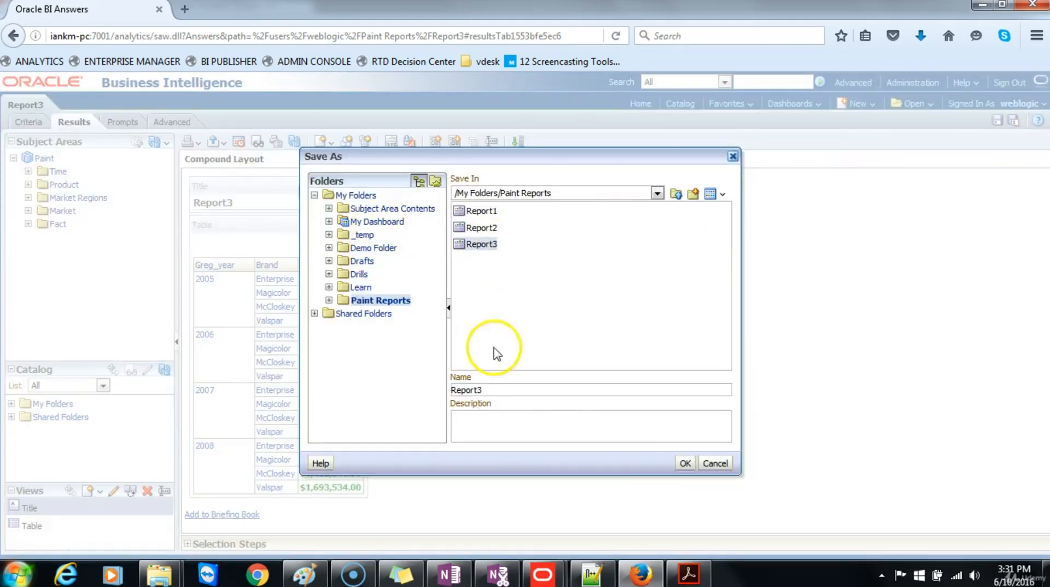
pyautogui.click(490, 391)
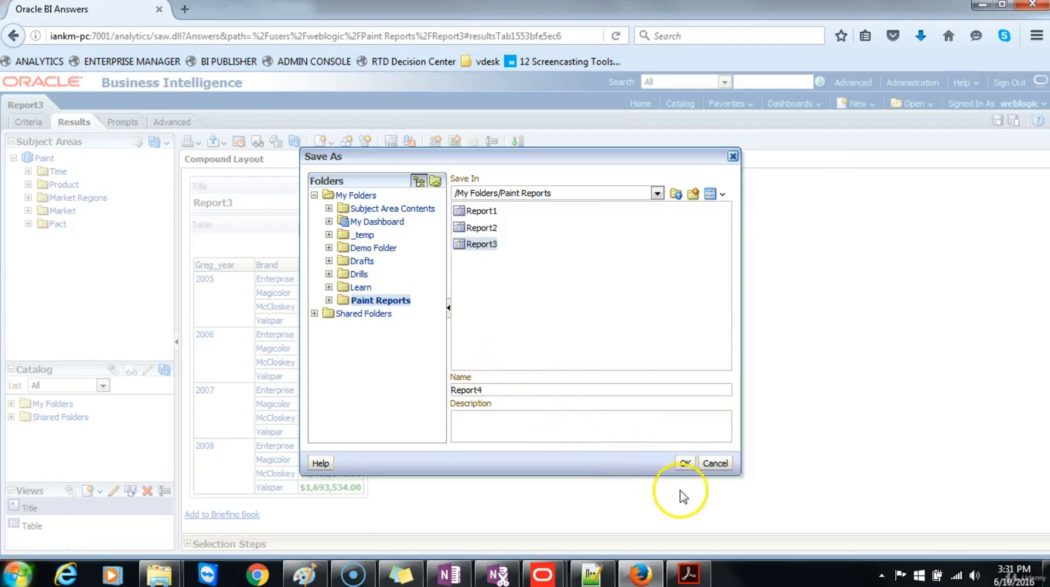
pyautogui.click(686, 463)
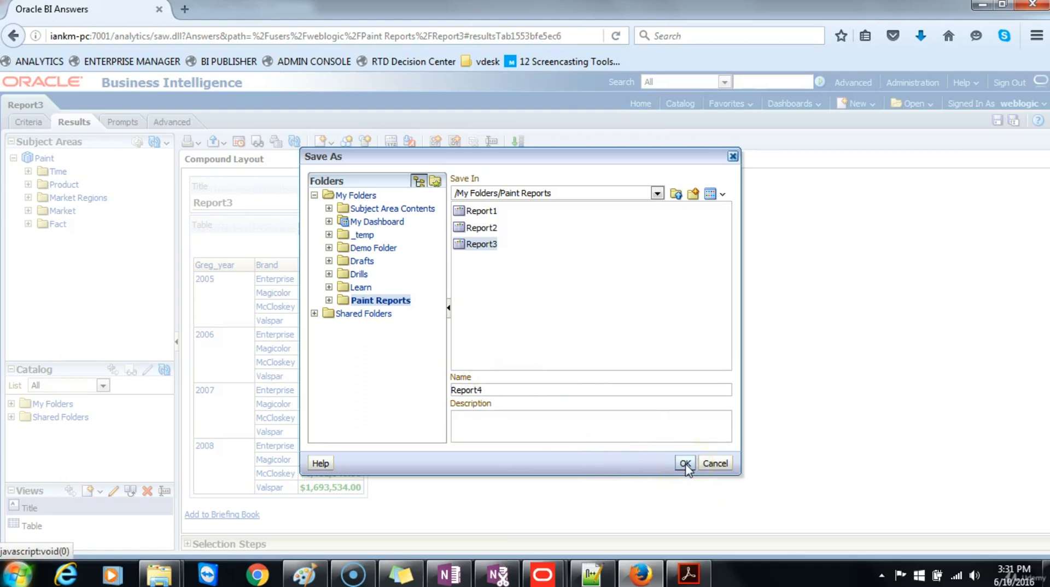
pyautogui.click(686, 464)
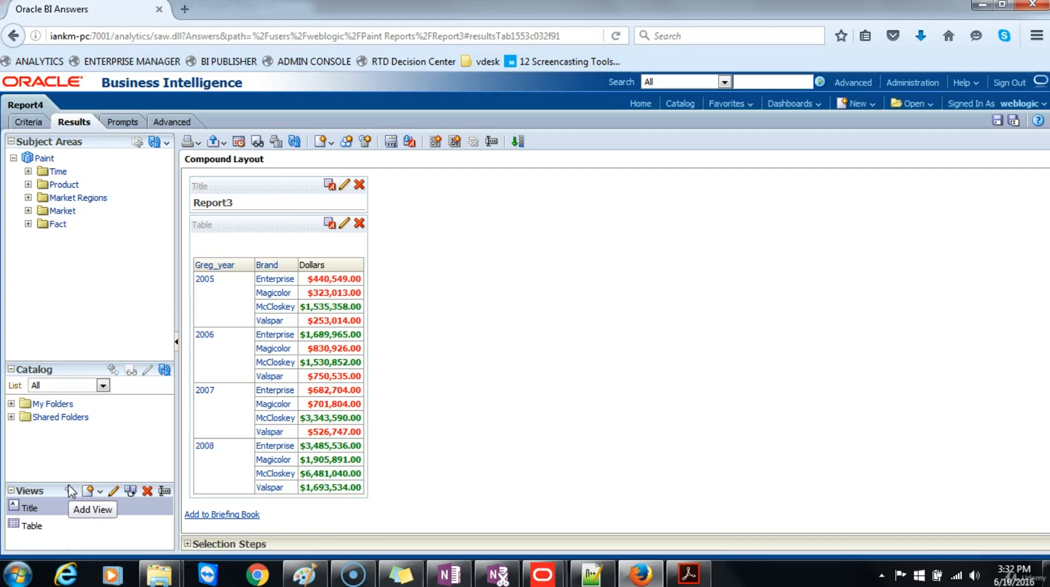
# - Add a line graph view to the compound layout and examine the graph below the table
pyautogui.click(329, 144)
pyautogui.moveTo(347, 207)
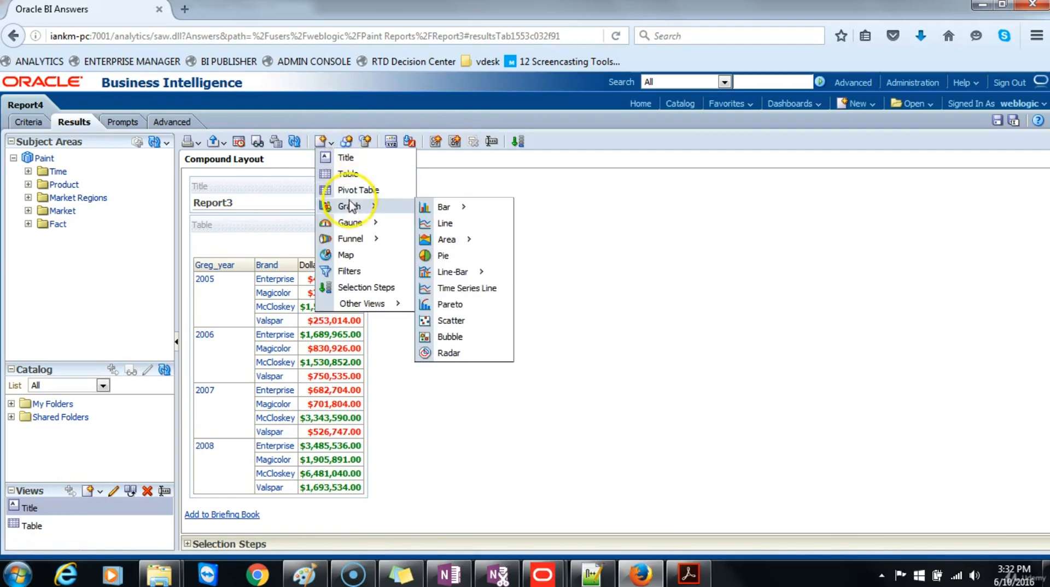
pyautogui.click(445, 224)
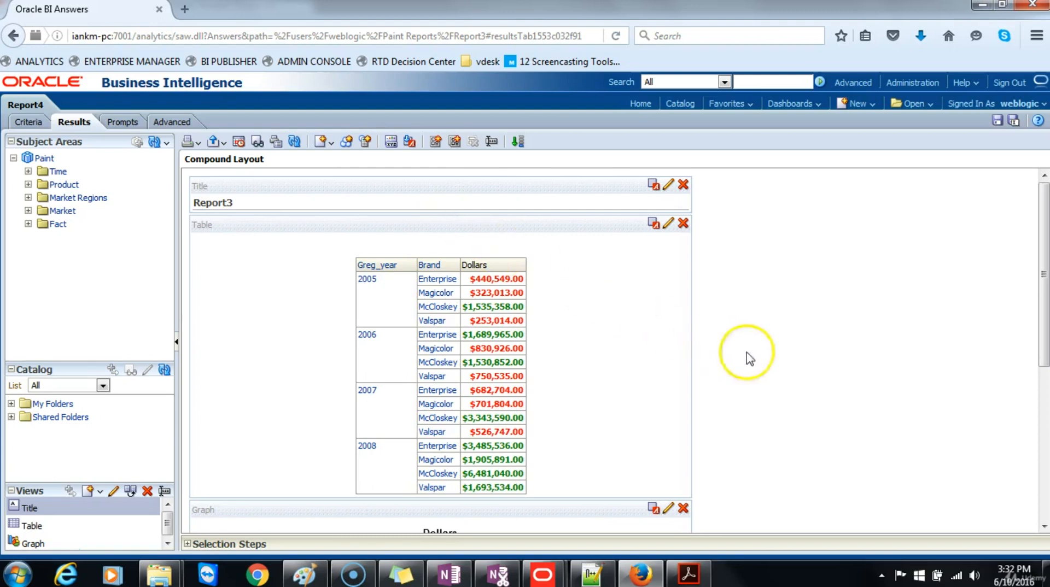
pyautogui.scroll(-3, 760, 363)
pyautogui.scroll(-1, 762, 364)
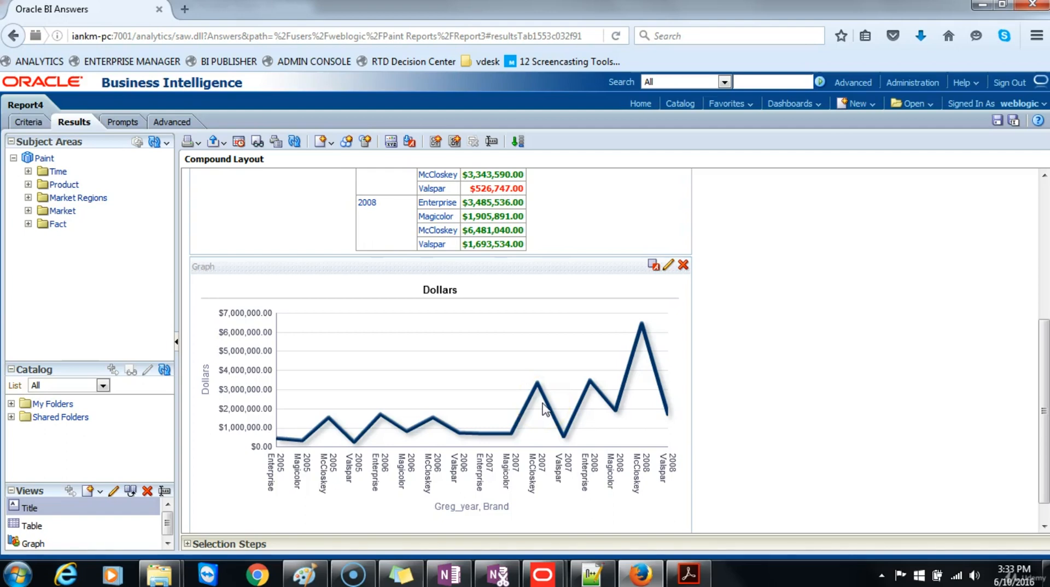
# - Move the Dollars line graph to the right of the title and table views in the compound layout
pyautogui.click(617, 408)
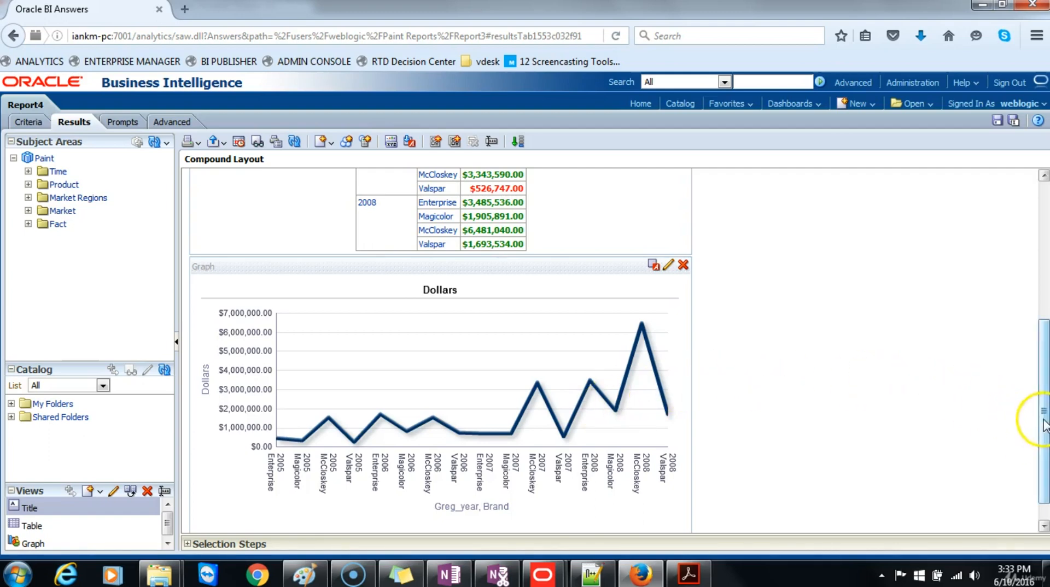
pyautogui.moveTo(1043, 423); pyautogui.dragTo(1024, 264)
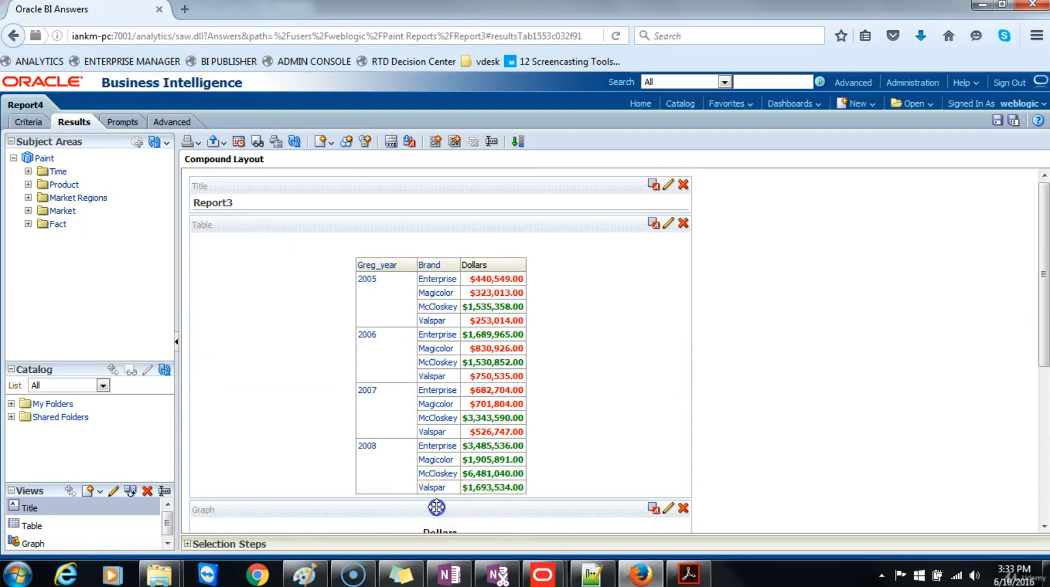
pyautogui.moveTo(437, 508); pyautogui.dragTo(694, 406)
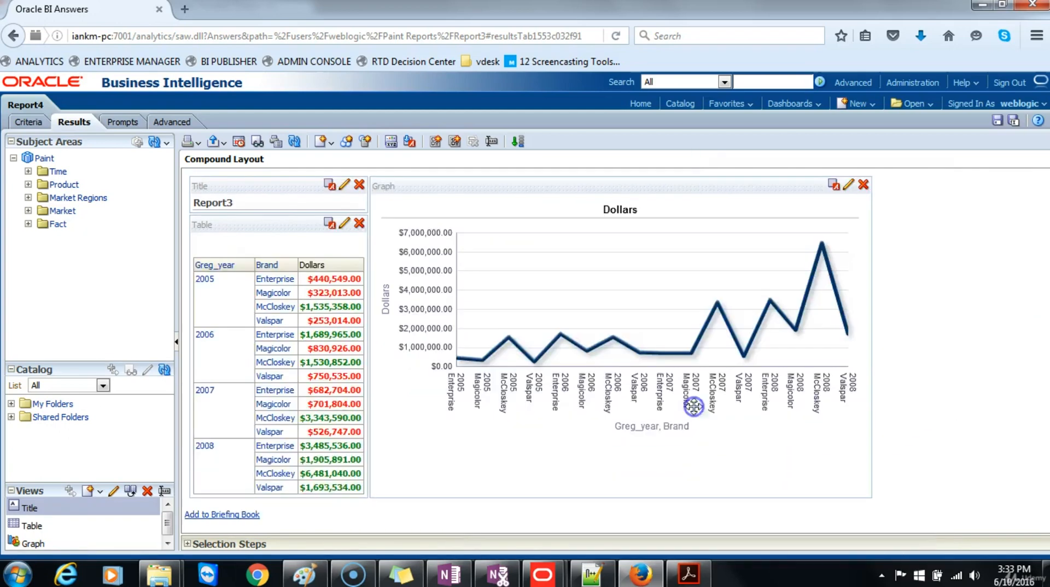